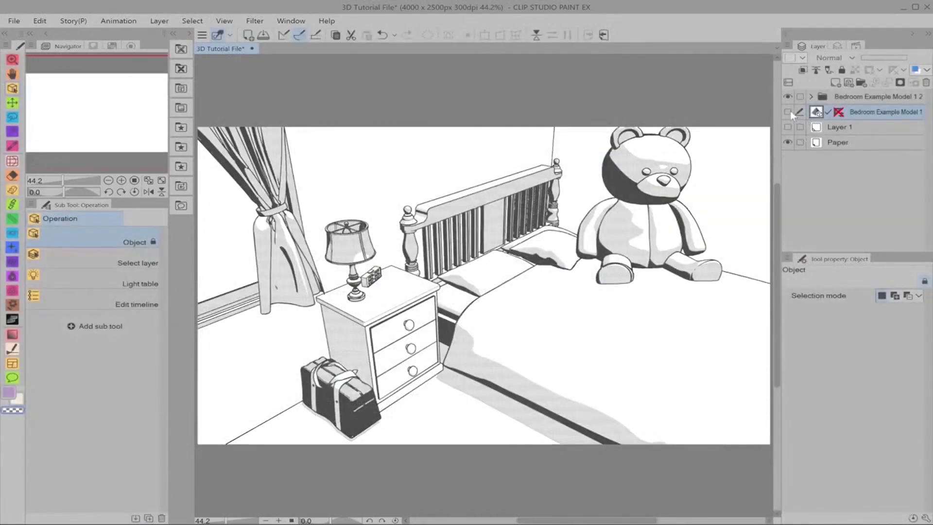
{"action": "left_click", "coordinate": [811, 97]}
{"action": "left_click", "coordinate": [905, 114]}
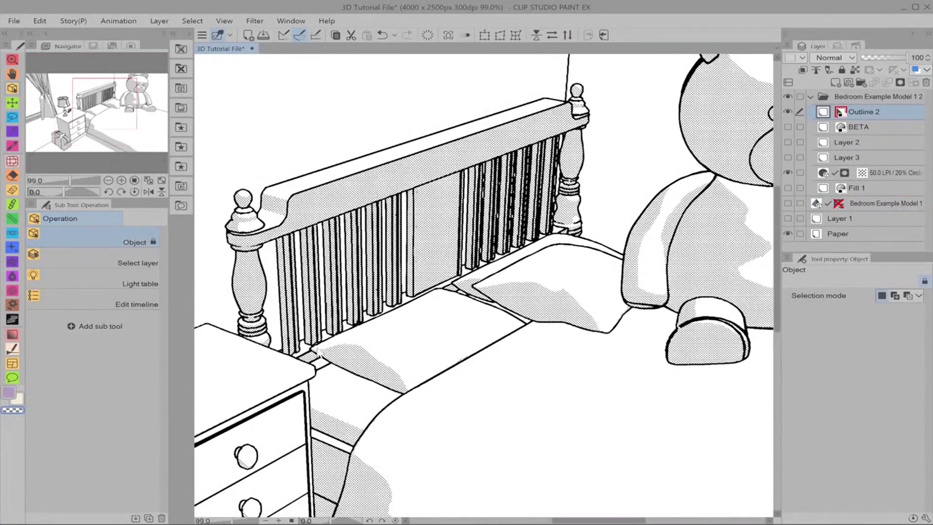
{"action": "key", "text": "h"}
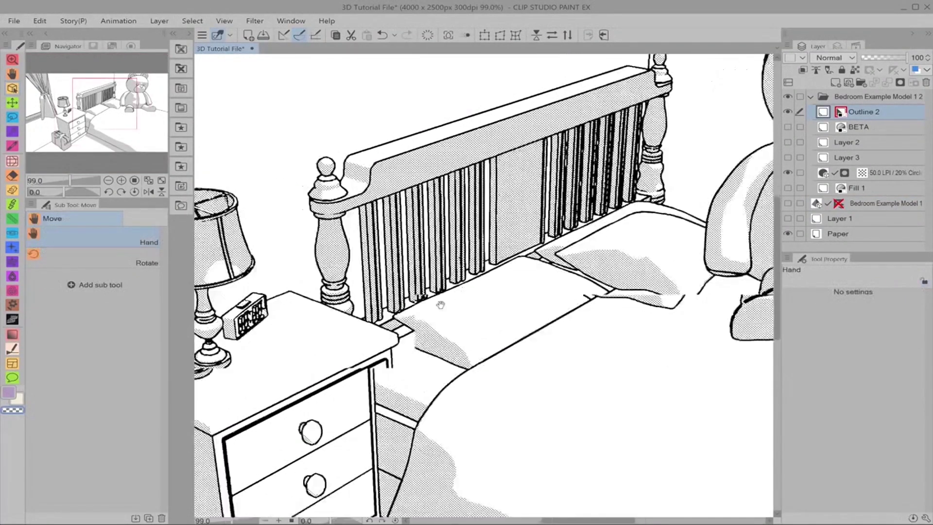
{"action": "left_click_drag", "start_coordinate": [292, 328], "coordinate": [617, 221]}
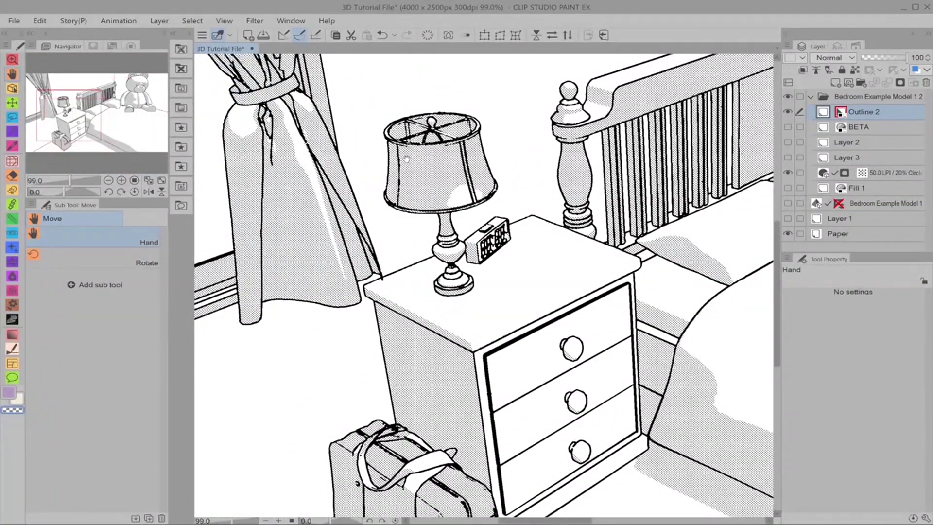
{"action": "left_click_drag", "start_coordinate": [437, 167], "coordinate": [583, 343]}
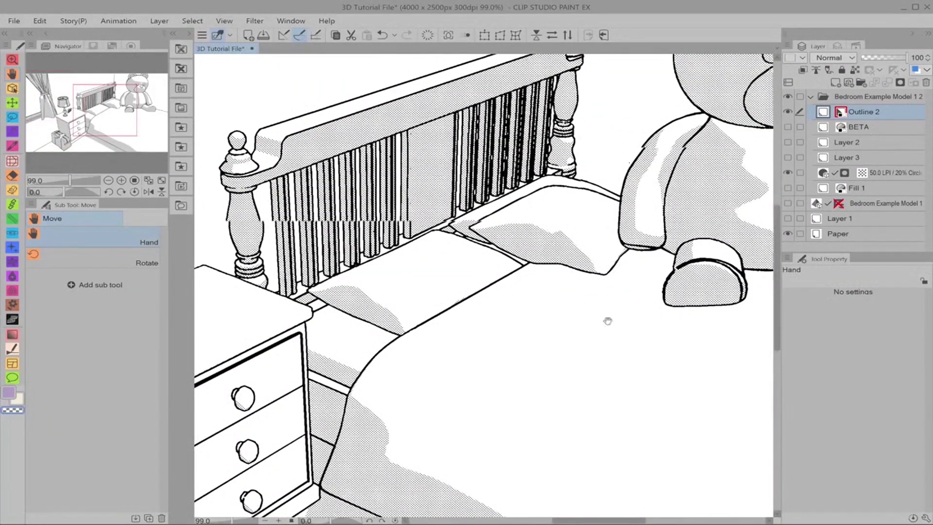
{"action": "left_click_drag", "start_coordinate": [605, 319], "coordinate": [334, 503]}
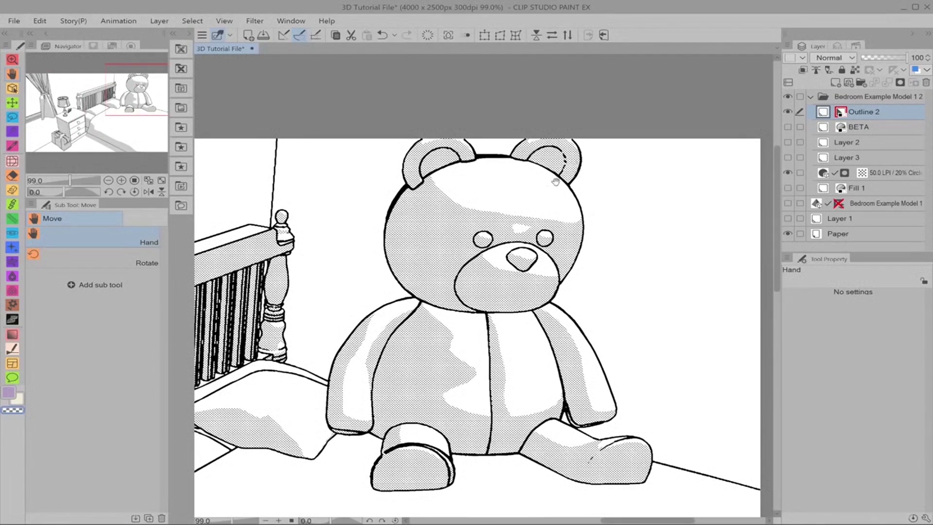
{"action": "scroll", "coordinate": [574, 165], "scroll_direction": "down", "scroll_amount": 5}
{"action": "scroll", "coordinate": [499, 330], "scroll_direction": "up", "scroll_amount": 1}
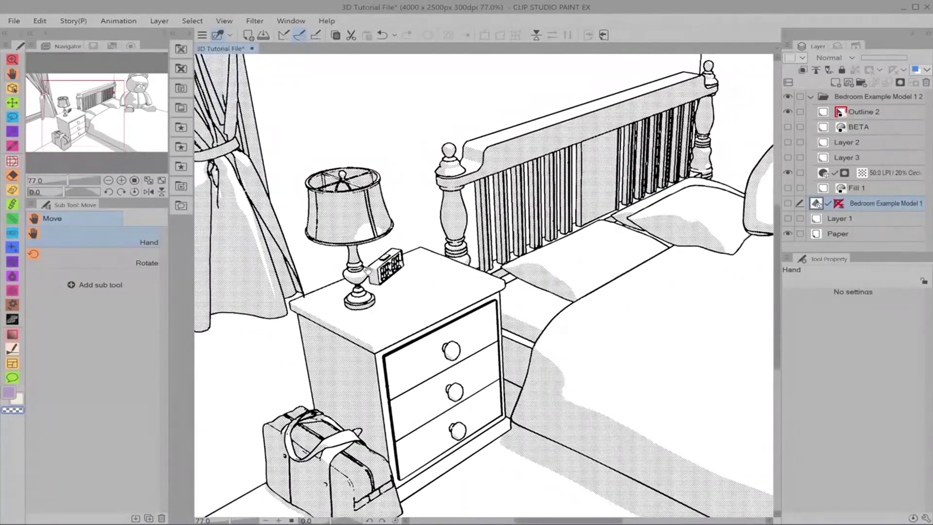
{"action": "scroll", "coordinate": [412, 263], "scroll_direction": "up", "scroll_amount": 1}
{"action": "scroll", "coordinate": [412, 272], "scroll_direction": "up", "scroll_amount": 1}
{"action": "scroll", "coordinate": [412, 272], "scroll_direction": "up", "scroll_amount": 2}
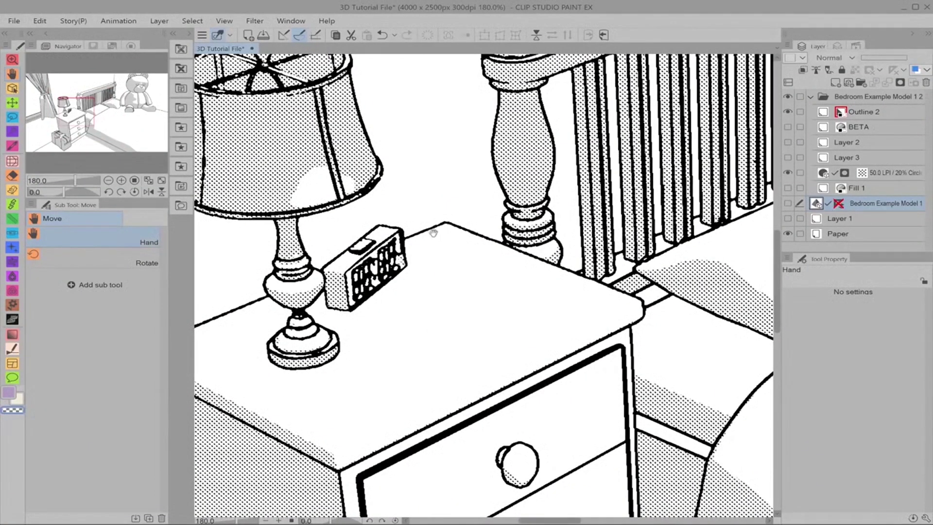
{"action": "scroll", "coordinate": [543, 290], "scroll_direction": "down", "scroll_amount": 1}
{"action": "scroll", "coordinate": [544, 290], "scroll_direction": "down", "scroll_amount": 3}
{"action": "scroll", "coordinate": [510, 277], "scroll_direction": "down", "scroll_amount": 2}
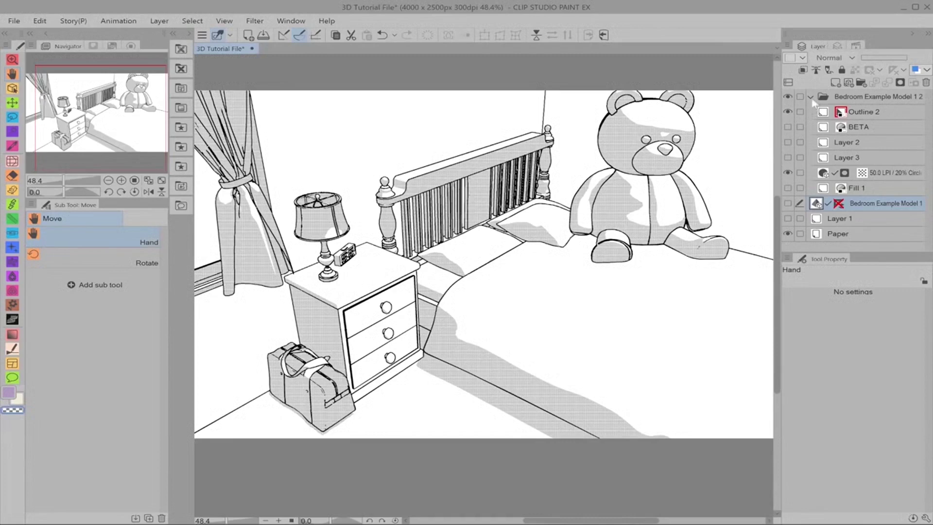
Step: Hide the first line-art folder, show the 3D bedroom and pick the SCHOOL BAG in the object list
{"action": "left_click", "coordinate": [811, 97]}
{"action": "left_click", "coordinate": [787, 97]}
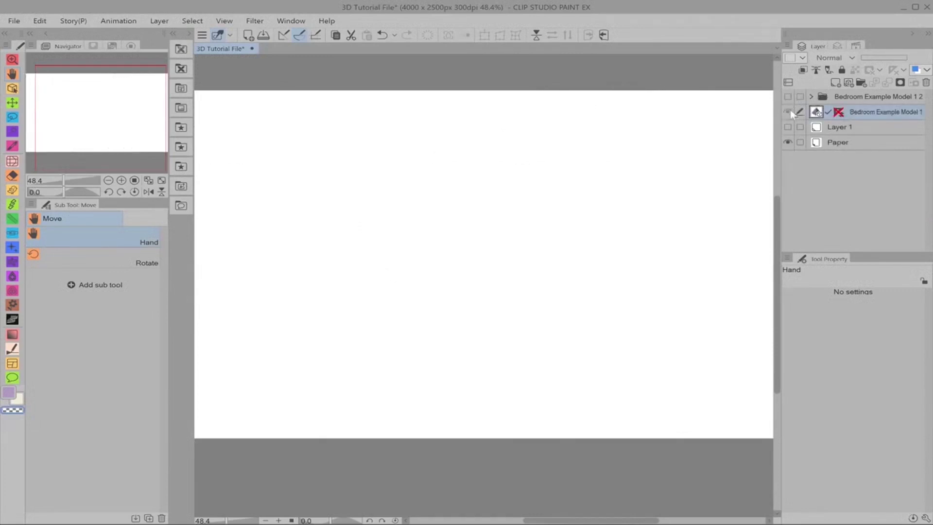
{"action": "key", "text": "o"}
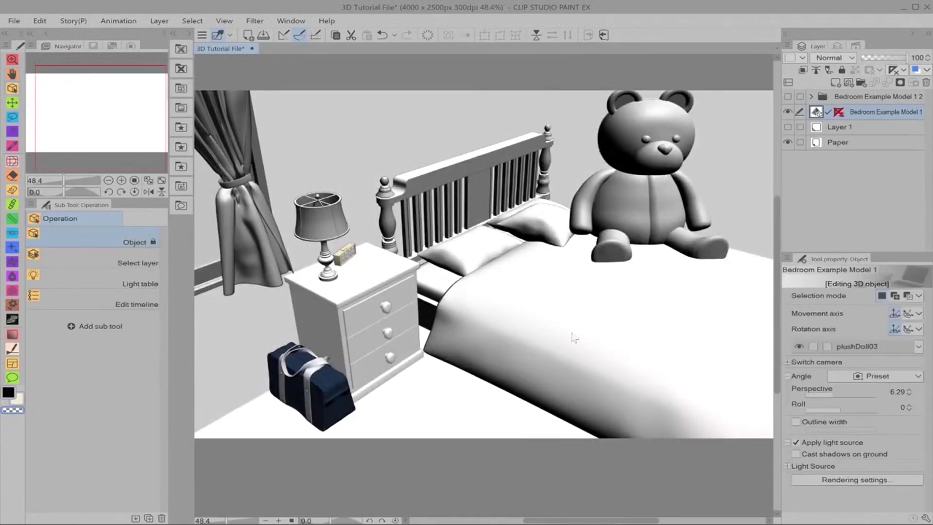
{"action": "left_click", "coordinate": [919, 348]}
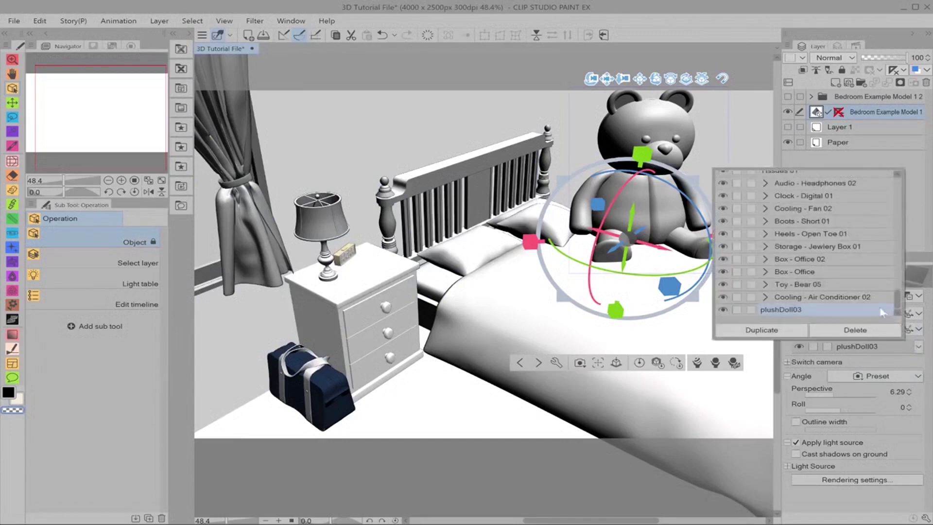
{"action": "scroll", "coordinate": [730, 218], "scroll_direction": "up", "scroll_amount": 1}
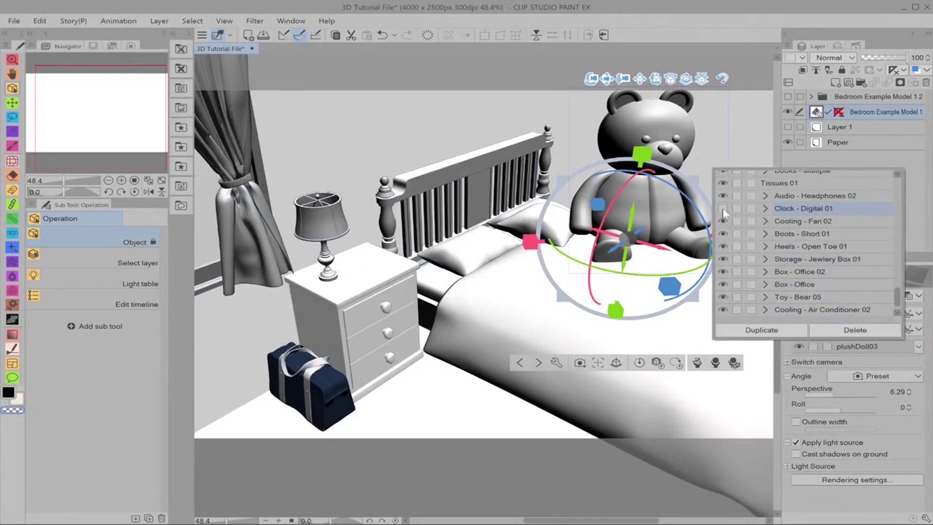
{"action": "scroll", "coordinate": [757, 210], "scroll_direction": "up", "scroll_amount": 5}
{"action": "left_click", "coordinate": [756, 214]}
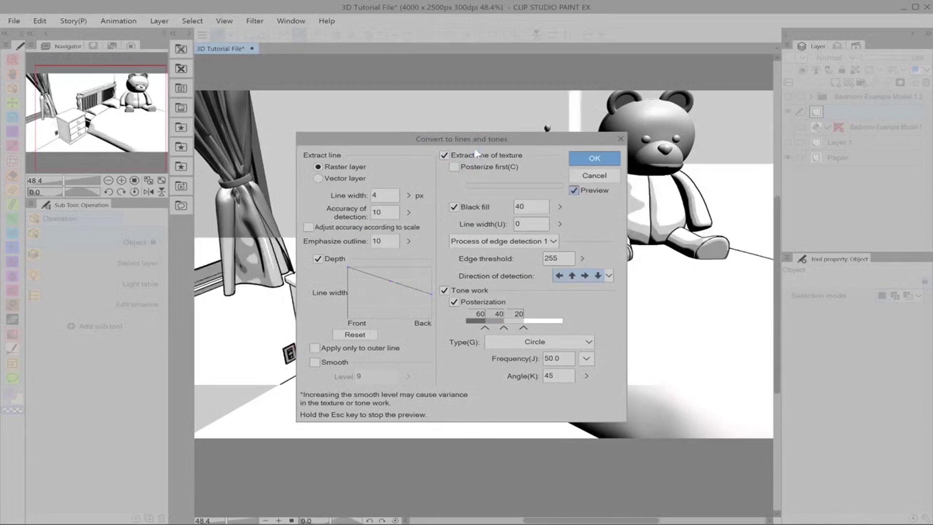
Step: Convert the bedroom without lamp, clock and bag into a new lines-and-tones folder
{"action": "mouse_move", "coordinate": [481, 141]}
{"action": "left_mouse_down"}
{"action": "mouse_move", "coordinate": [690, 467]}
{"action": "mouse_move", "coordinate": [601, 226]}
{"action": "left_mouse_up"}
{"action": "scroll", "coordinate": [292, 367], "scroll_direction": "up", "scroll_amount": 2}
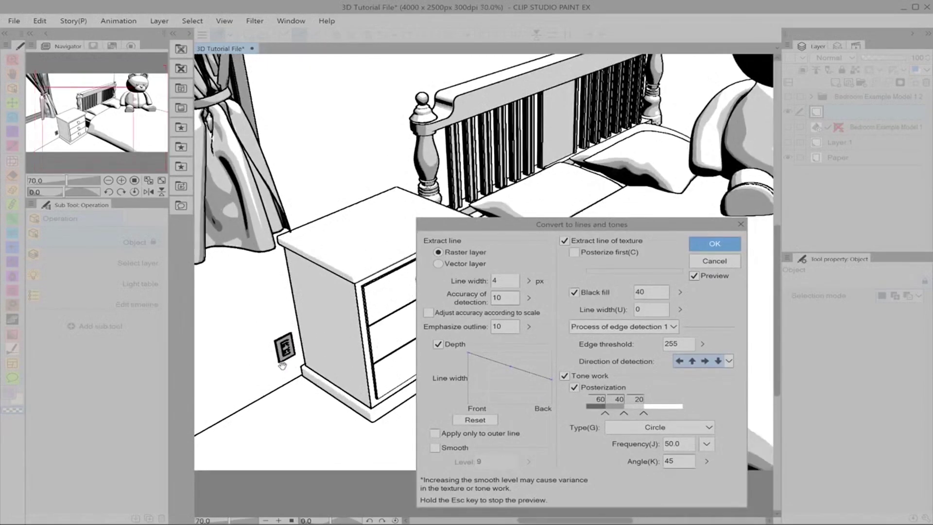
{"action": "scroll", "coordinate": [292, 366], "scroll_direction": "up", "scroll_amount": 2}
{"action": "scroll", "coordinate": [292, 367], "scroll_direction": "up", "scroll_amount": 1}
{"action": "scroll", "coordinate": [320, 321], "scroll_direction": "down", "scroll_amount": 2}
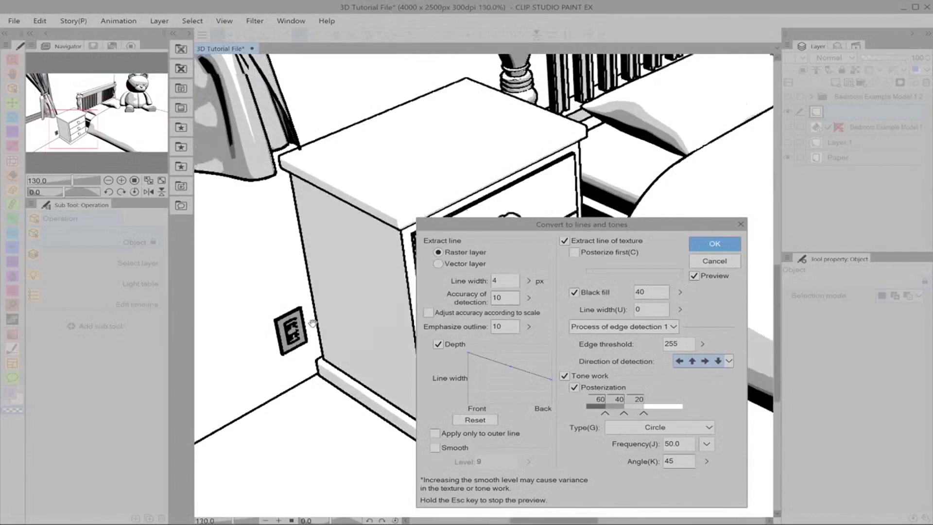
{"action": "scroll", "coordinate": [304, 330], "scroll_direction": "down", "scroll_amount": 2}
{"action": "scroll", "coordinate": [292, 320], "scroll_direction": "down", "scroll_amount": 1}
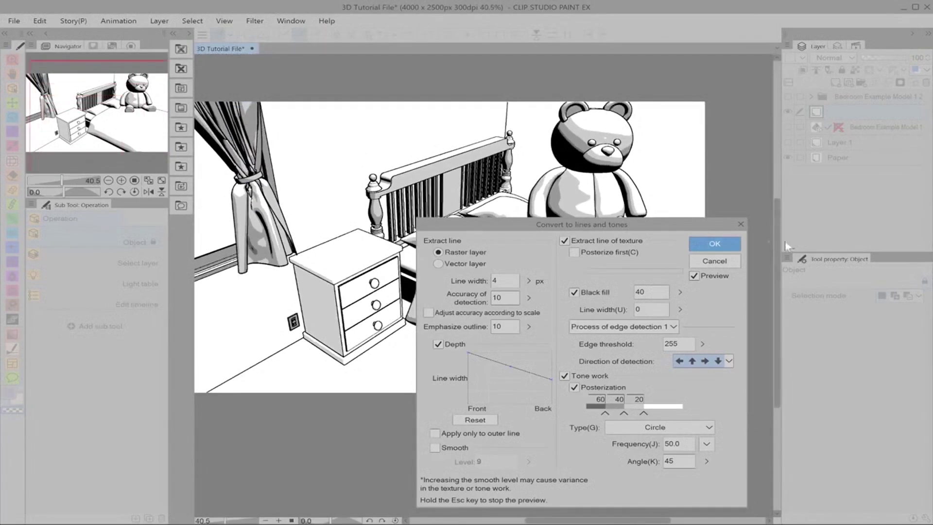
{"action": "left_click", "coordinate": [728, 244]}
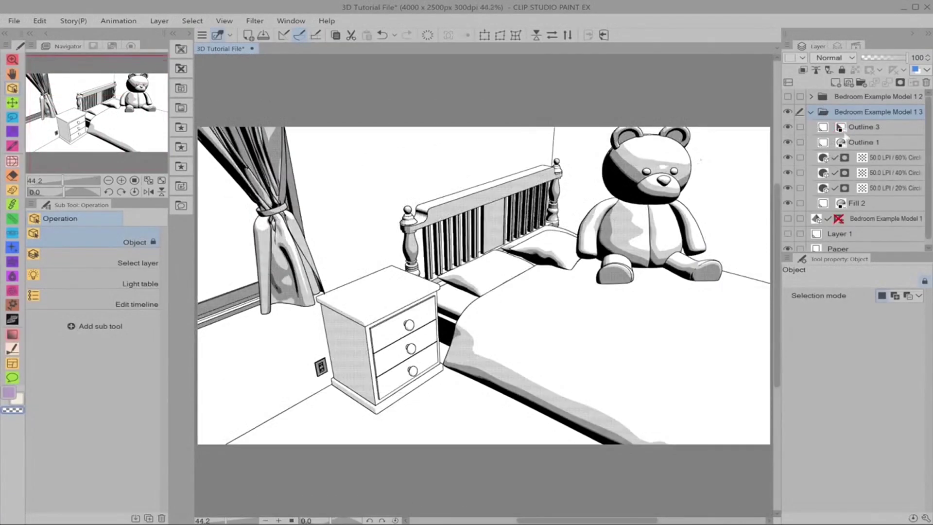
Step: Collapse and hide the new line-art folder and show the 3D bedroom layer again
{"action": "left_click", "coordinate": [810, 112]}
{"action": "left_click", "coordinate": [787, 113]}
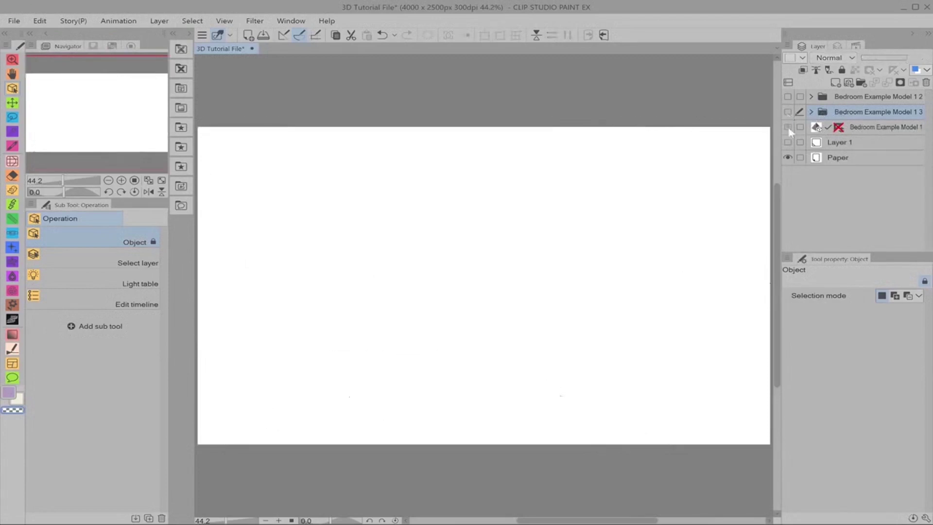
{"action": "left_click", "coordinate": [787, 127]}
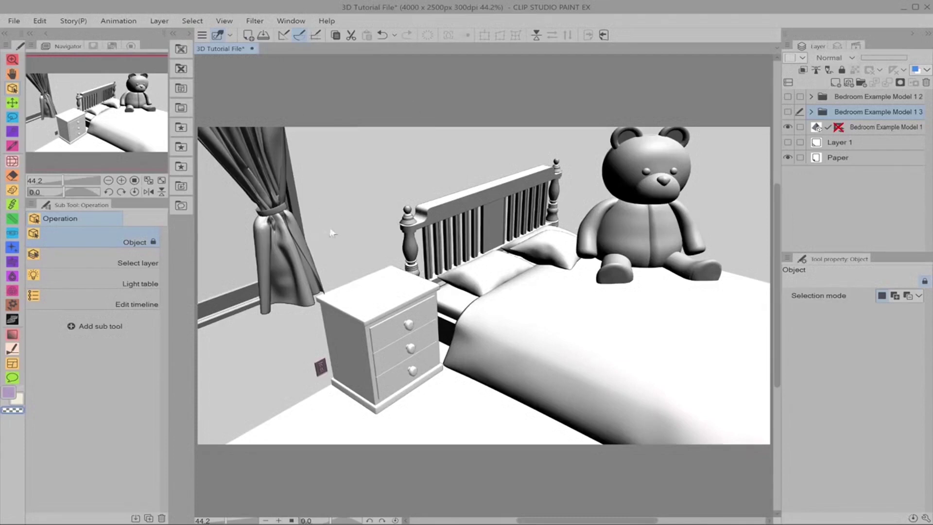
Step: Delete the bed, nightstand and teddy bear from the 3D scene after selecting the east wall
{"action": "left_click", "coordinate": [307, 374]}
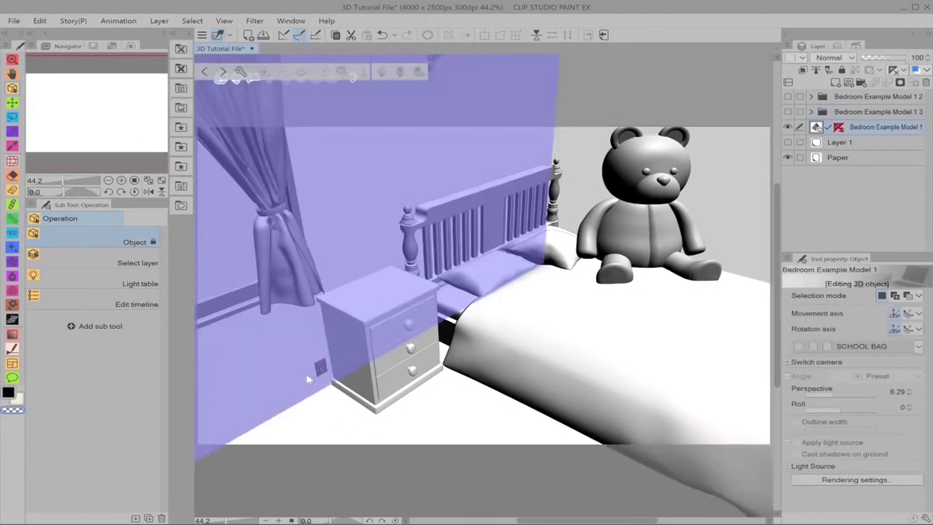
{"action": "left_click", "coordinate": [417, 318]}
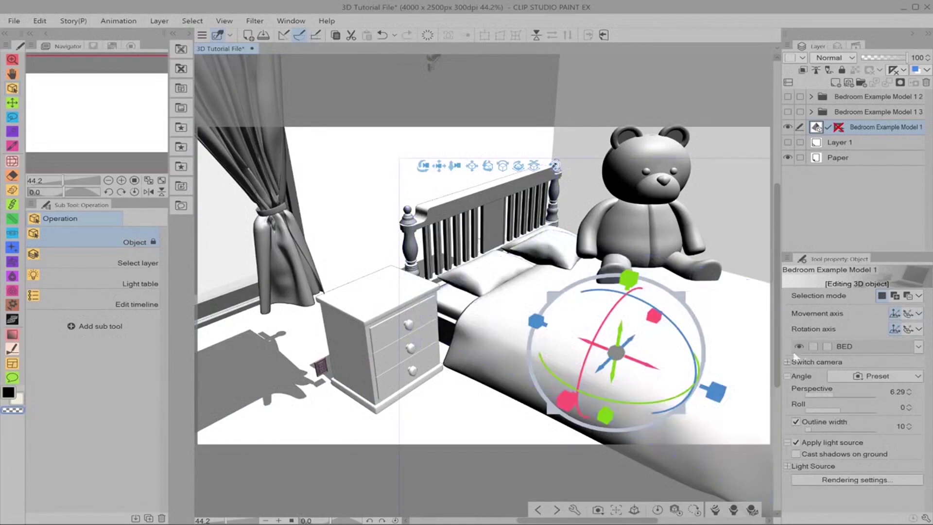
{"action": "key", "text": "Delete"}
{"action": "left_click", "coordinate": [402, 309]}
{"action": "key", "text": "Delete"}
{"action": "left_click", "coordinate": [667, 244]}
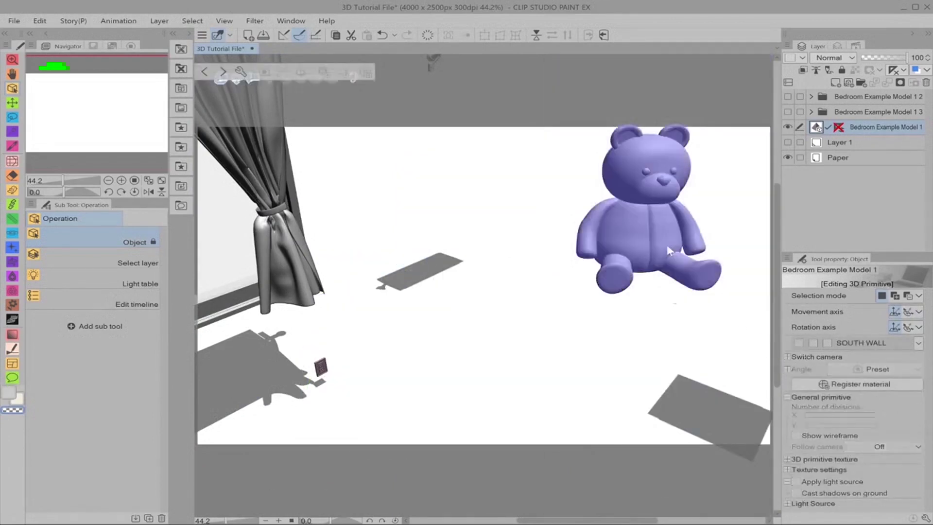
{"action": "key", "text": "Delete"}
{"action": "scroll", "coordinate": [281, 213], "scroll_direction": "down", "scroll_amount": 3}
Step: Select the curtain rod and its ball, stop its ground shadow, and browse to the curtain rod bracket part
{"action": "left_click", "coordinate": [259, 177]}
{"action": "left_click", "coordinate": [791, 394]}
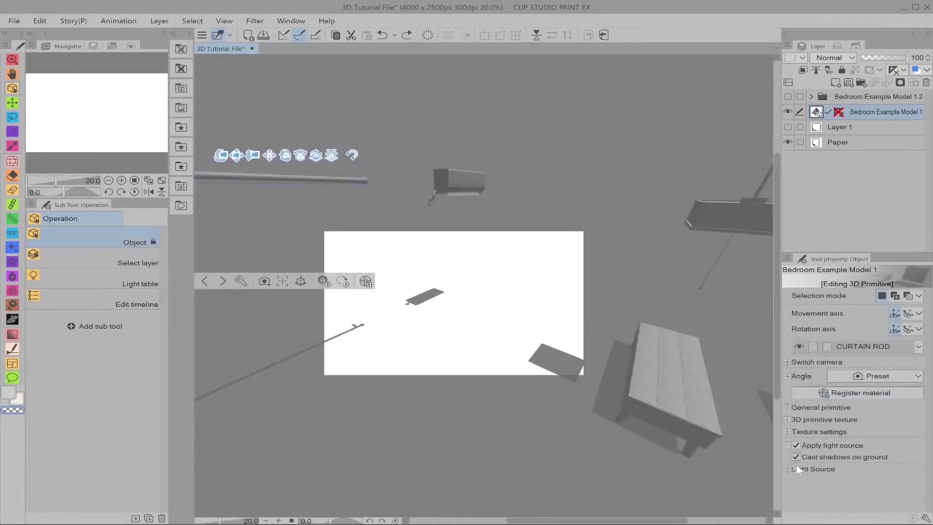
{"action": "left_click", "coordinate": [370, 182]}
{"action": "left_click", "coordinate": [795, 457]}
{"action": "left_click", "coordinate": [917, 347]}
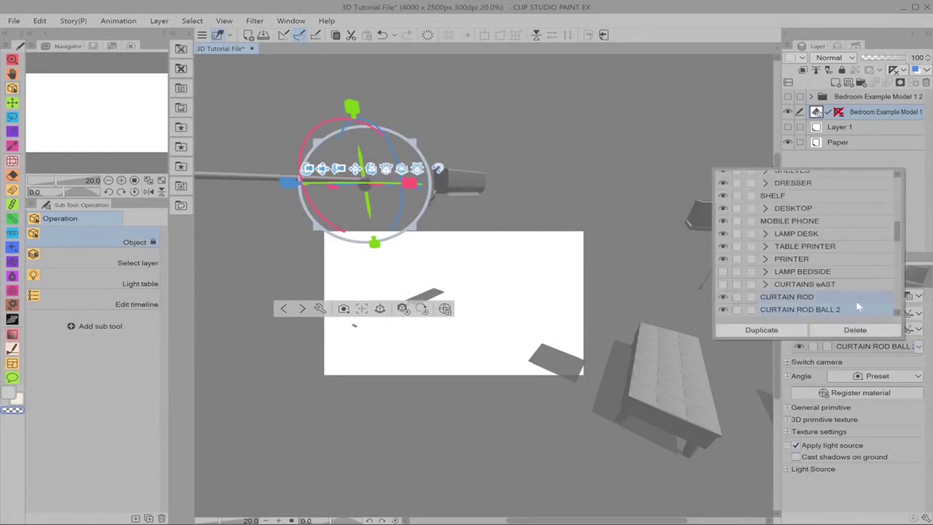
{"action": "scroll", "coordinate": [852, 291], "scroll_direction": "down", "scroll_amount": 2}
{"action": "left_click", "coordinate": [851, 311]}
{"action": "left_click", "coordinate": [918, 346]}
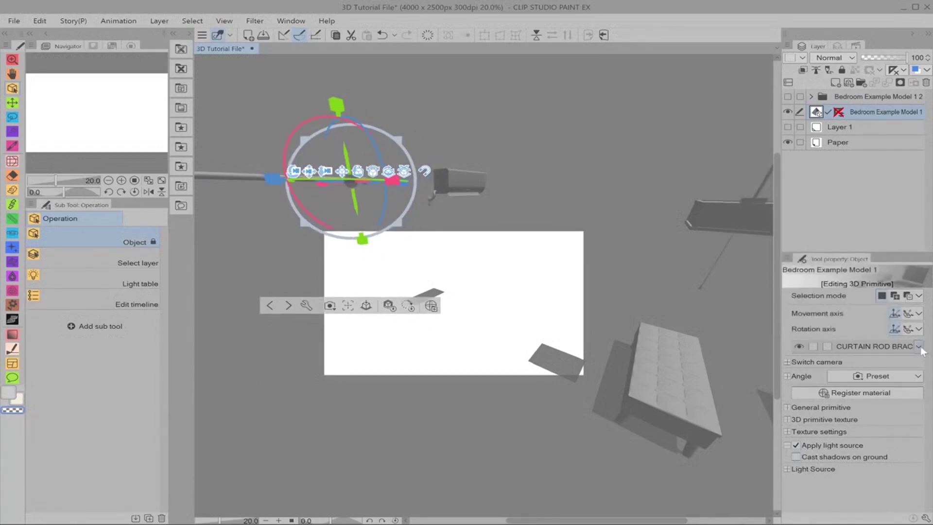
{"action": "scroll", "coordinate": [792, 261], "scroll_direction": "up", "scroll_amount": 5}
{"action": "scroll", "coordinate": [793, 260], "scroll_direction": "up", "scroll_amount": 3}
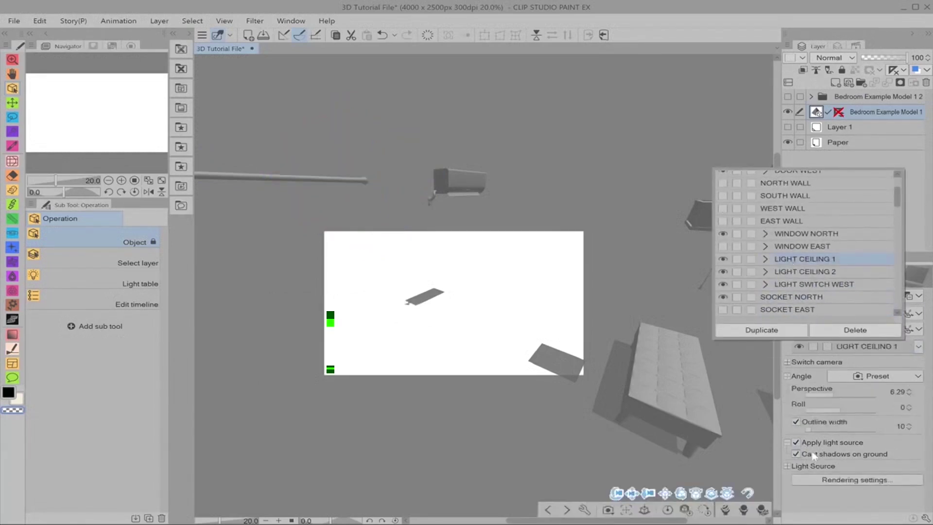
{"action": "scroll", "coordinate": [792, 260], "scroll_direction": "down", "scroll_amount": 8}
Step: In the parts list show the digital clock, school bag and bedside lamp, then close the list
{"action": "left_click", "coordinate": [801, 309]}
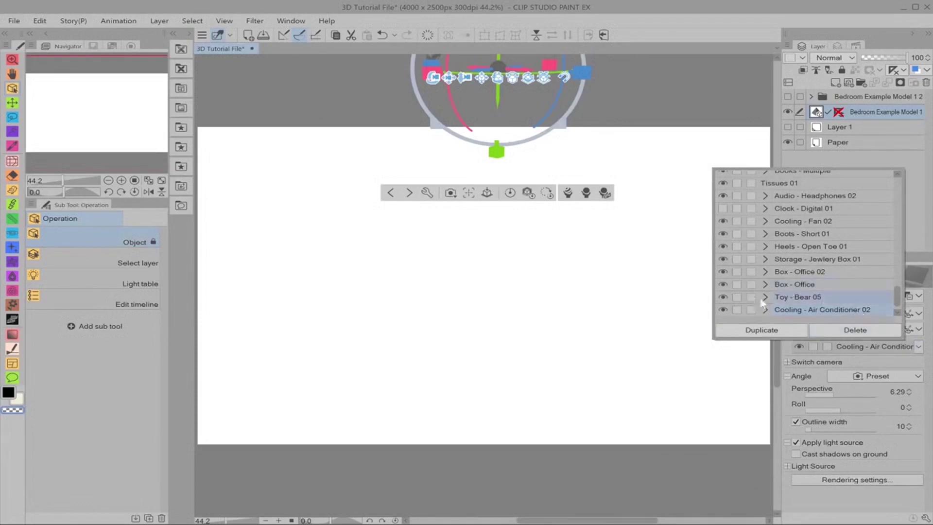
{"action": "scroll", "coordinate": [784, 296], "scroll_direction": "up", "scroll_amount": 1}
{"action": "left_click", "coordinate": [722, 221]}
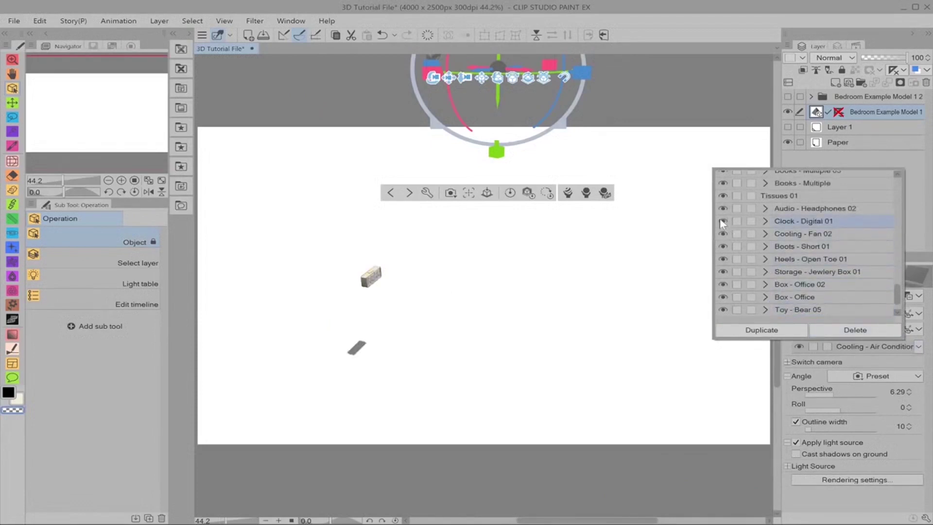
{"action": "scroll", "coordinate": [792, 249], "scroll_direction": "up", "scroll_amount": 3}
{"action": "left_click", "coordinate": [722, 211]}
{"action": "scroll", "coordinate": [792, 247], "scroll_direction": "up", "scroll_amount": 3}
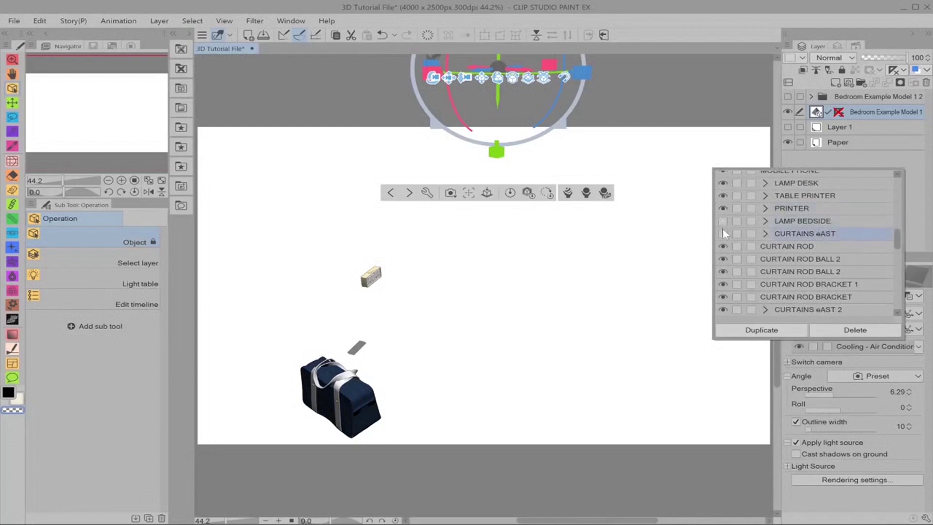
{"action": "left_click", "coordinate": [723, 222]}
{"action": "left_click", "coordinate": [599, 380]}
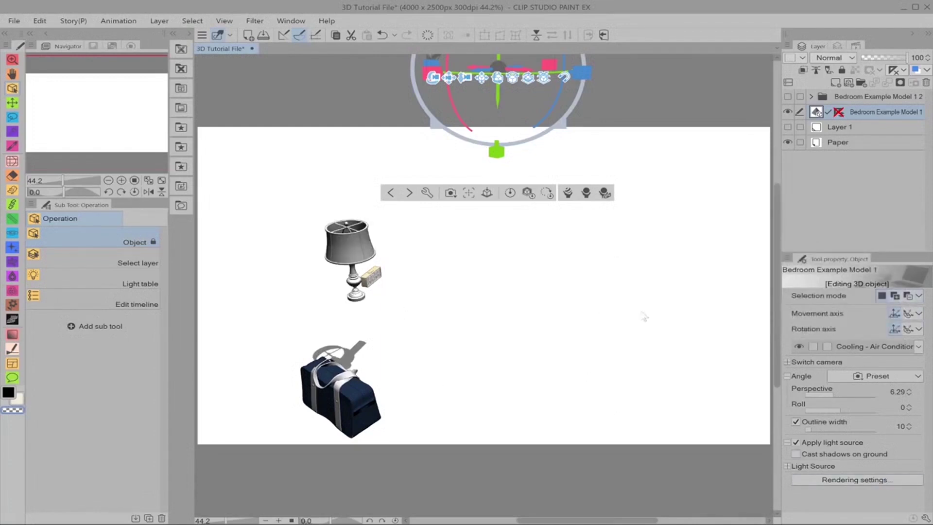
Step: Check the bedside lamp object, then select the digital clock and hide it, leaving lamp and bag
{"action": "left_click", "coordinate": [361, 254]}
{"action": "left_click", "coordinate": [365, 270]}
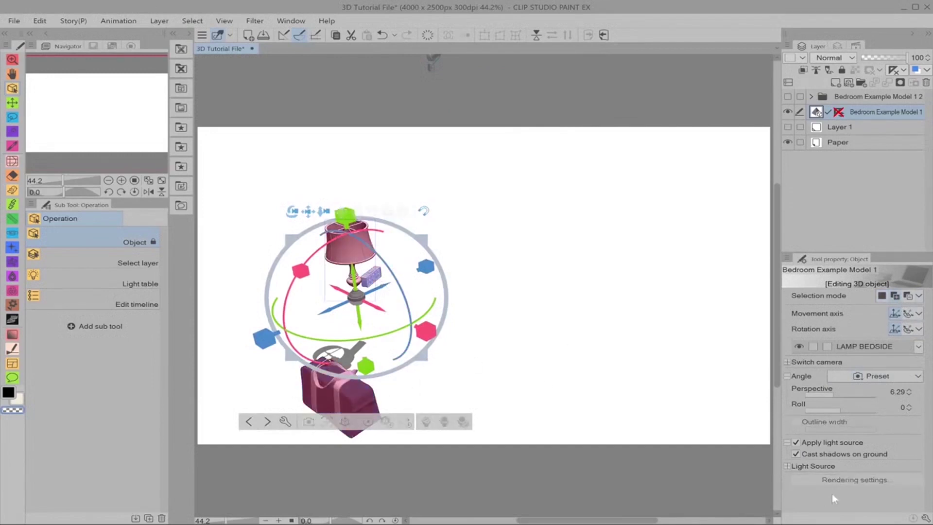
{"action": "left_click", "coordinate": [539, 365]}
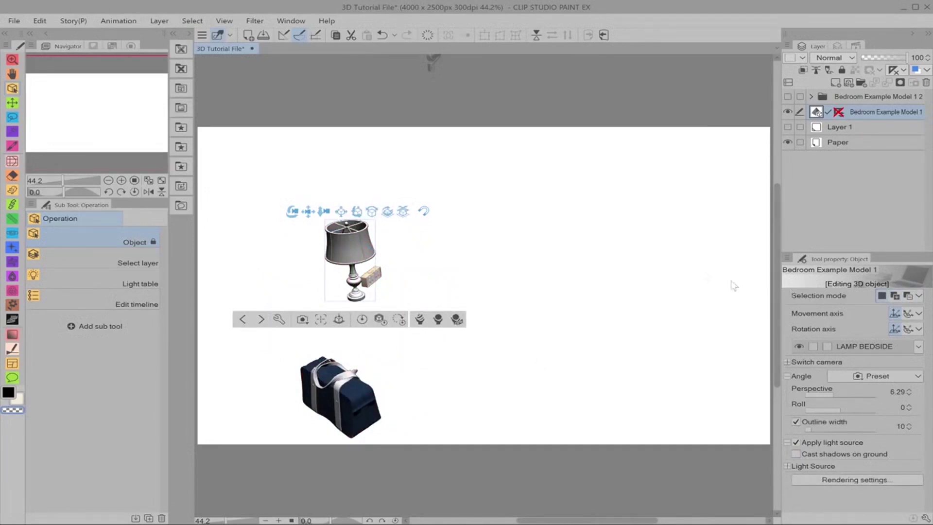
{"action": "left_click", "coordinate": [919, 347]}
{"action": "left_click", "coordinate": [475, 318]}
{"action": "left_click", "coordinate": [379, 281]}
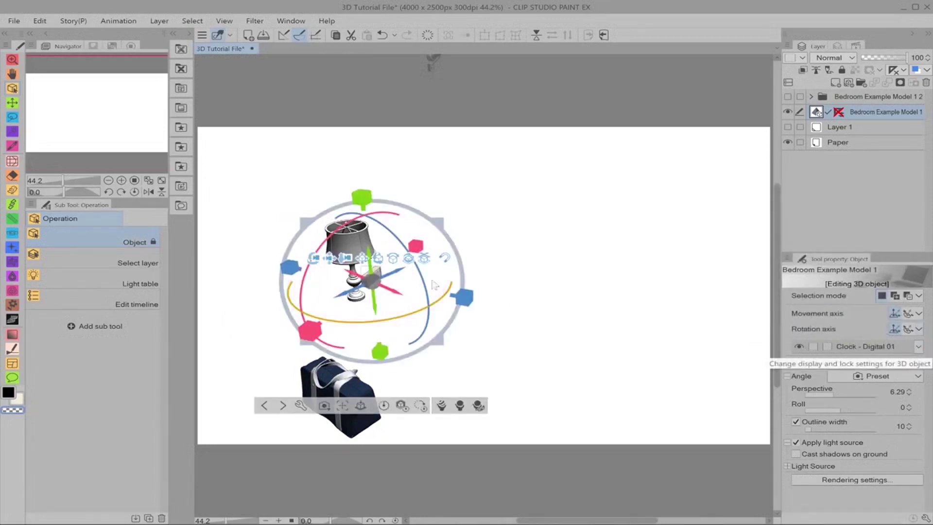
{"action": "left_click", "coordinate": [799, 346]}
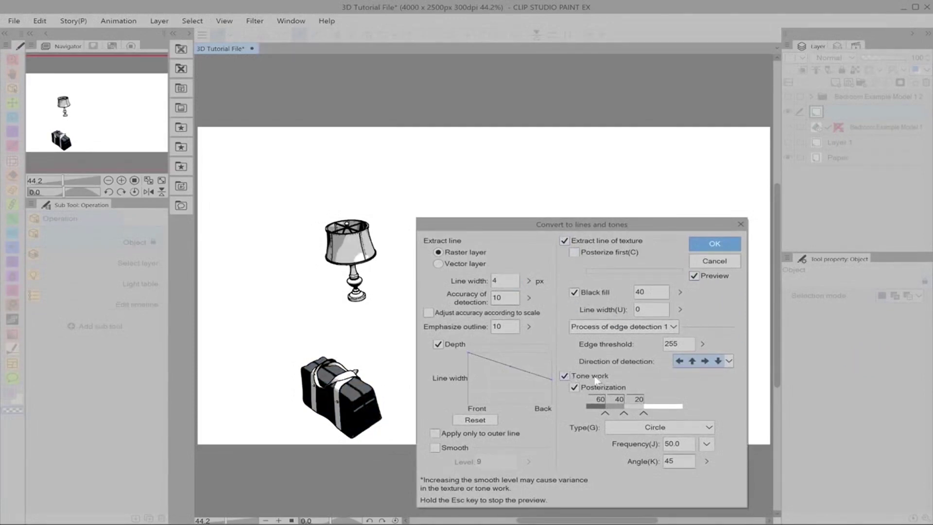
Step: With tones, black fill and texture lines off, set accuracy 0, line width 3 and no depth-based width
{"action": "left_click", "coordinate": [567, 377]}
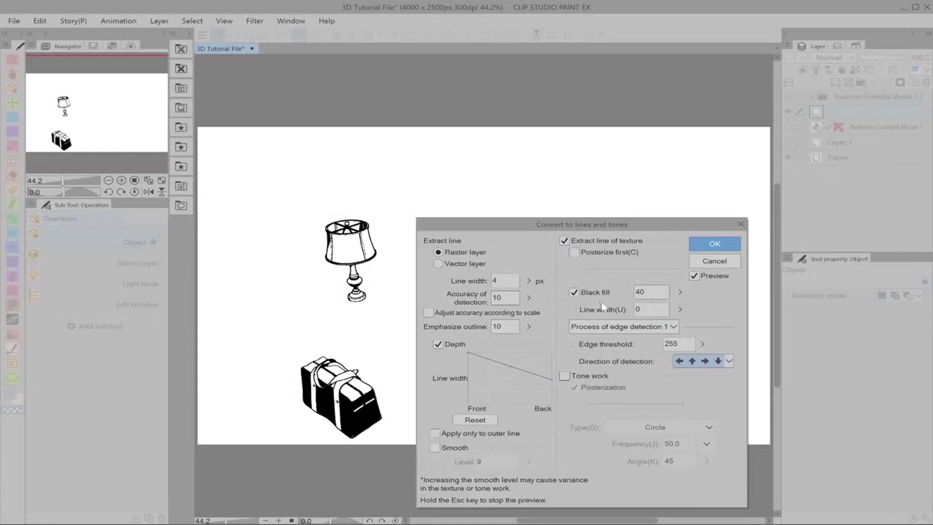
{"action": "left_click", "coordinate": [574, 292]}
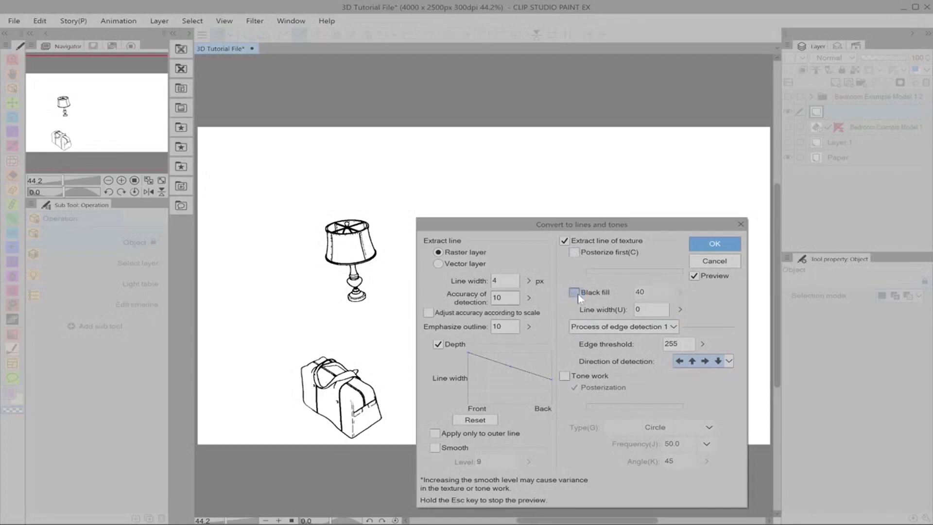
{"action": "left_click", "coordinate": [565, 242]}
{"action": "left_click", "coordinate": [530, 298]}
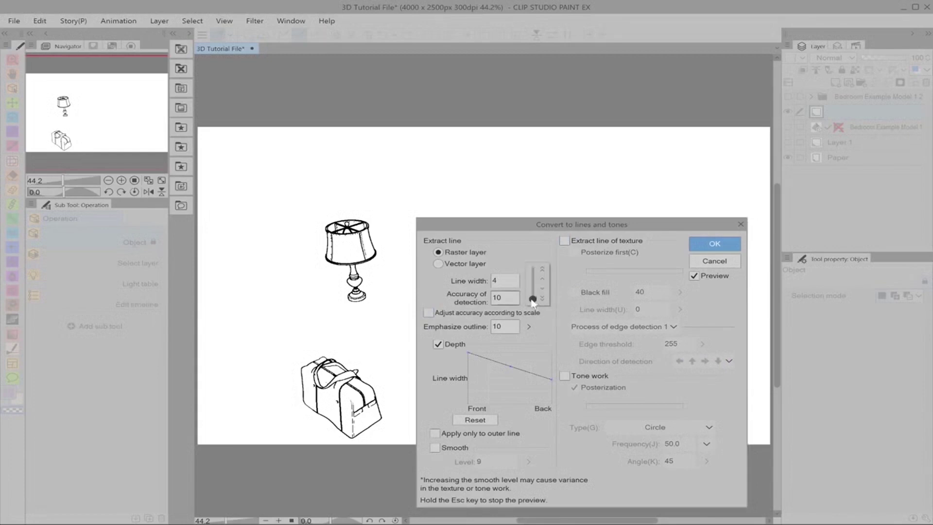
{"action": "left_click_drag", "start_coordinate": [533, 300], "coordinate": [535, 313]}
{"action": "left_click", "coordinate": [529, 280]}
{"action": "left_click", "coordinate": [539, 269]}
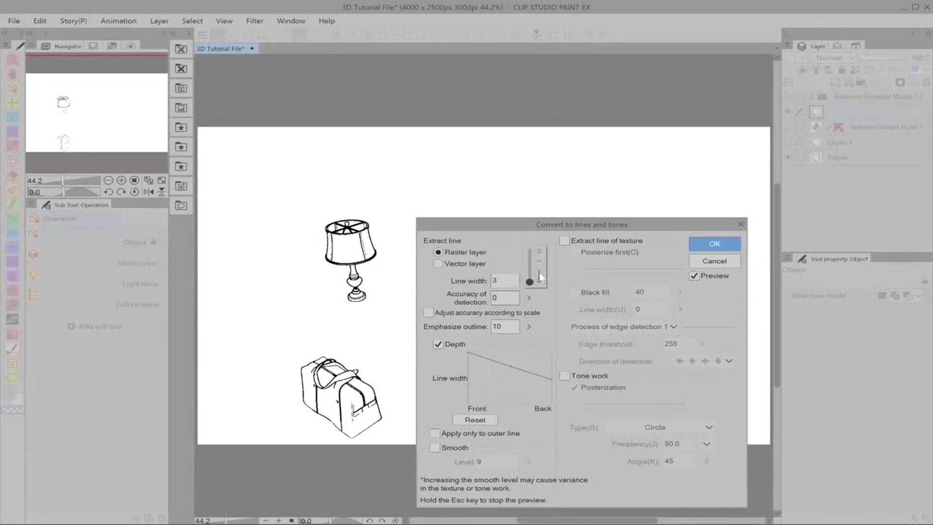
{"action": "left_click", "coordinate": [454, 347]}
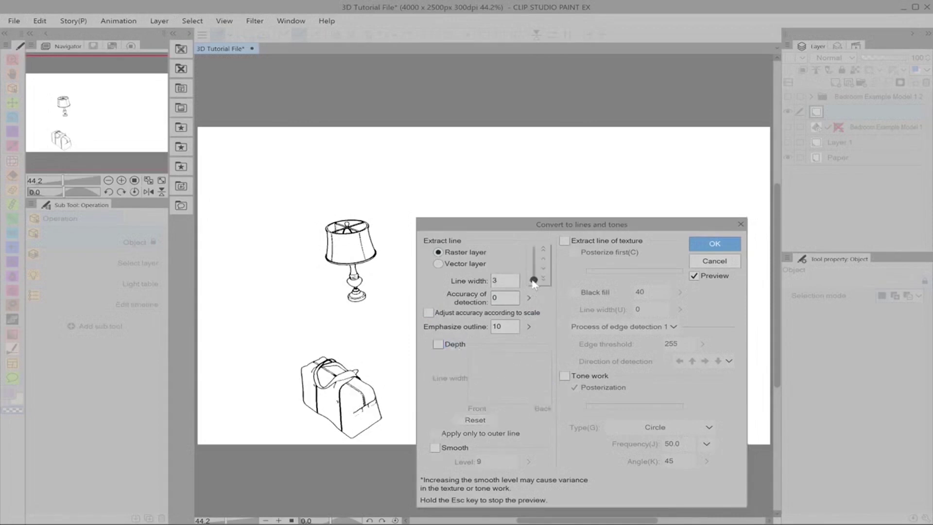
Step: Turn on line smoothing at level 10
{"action": "left_click", "coordinate": [461, 447]}
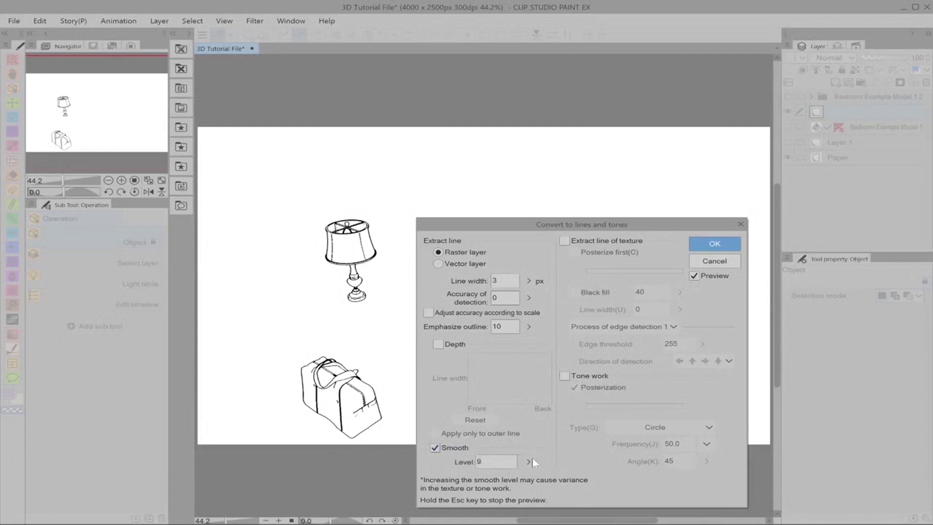
{"action": "left_click", "coordinate": [528, 461]}
{"action": "left_click_drag", "start_coordinate": [535, 468], "coordinate": [539, 416]}
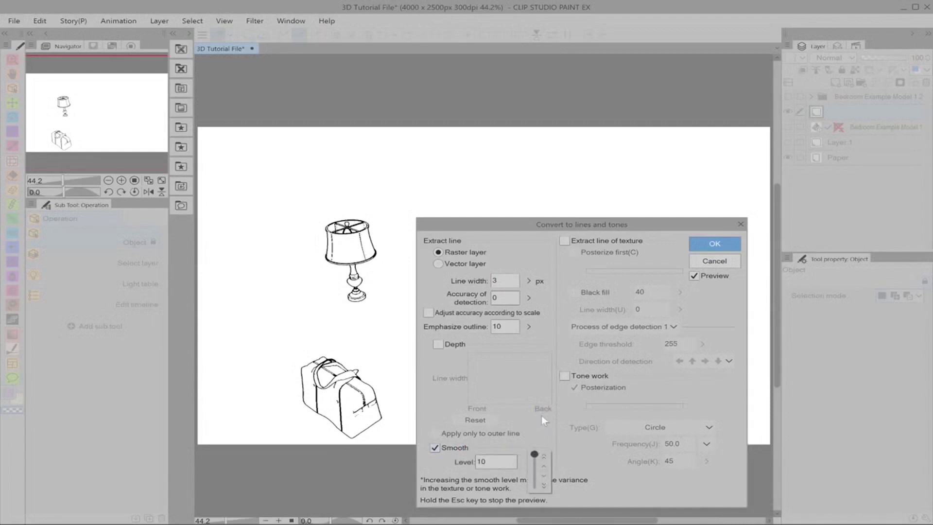
Step: Re-enable posterized tones, texture lines and black fill at 20, then apply the conversion
{"action": "left_click", "coordinate": [565, 376]}
{"action": "left_click", "coordinate": [575, 388]}
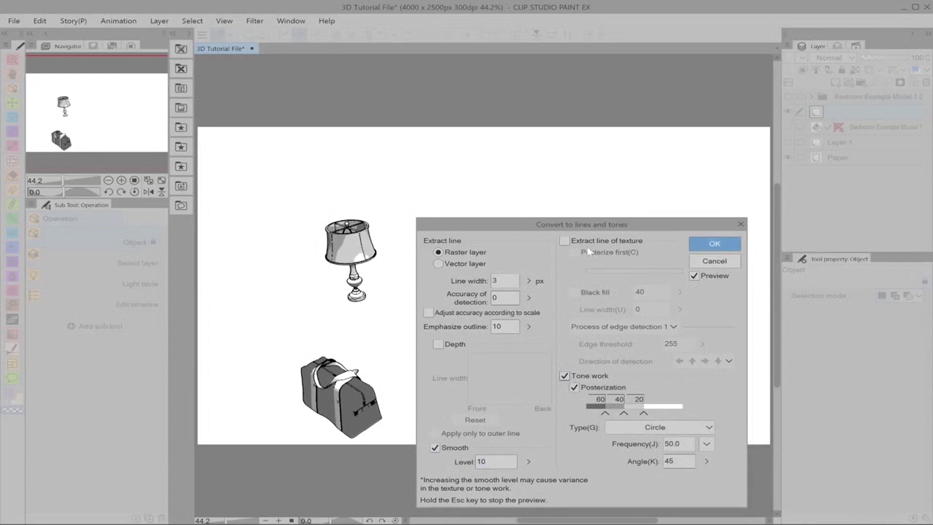
{"action": "left_click", "coordinate": [565, 241]}
{"action": "left_click", "coordinate": [606, 293]}
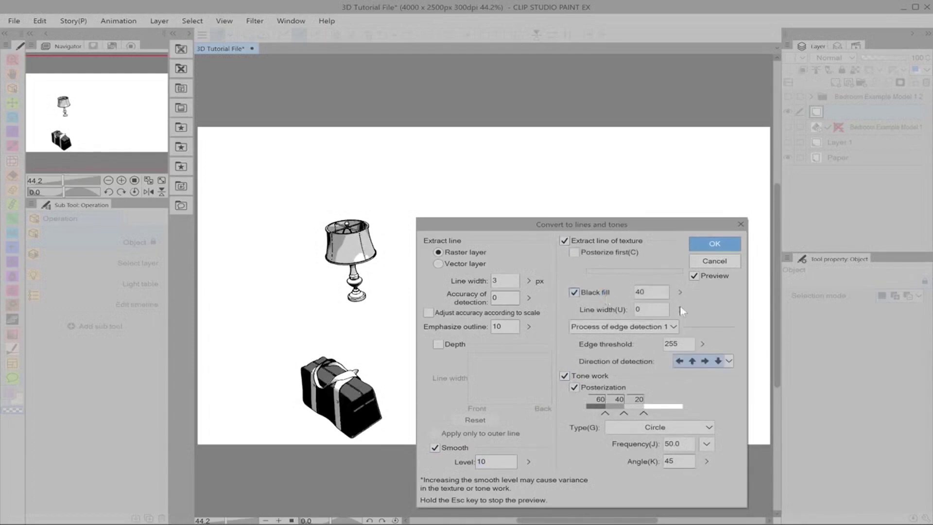
{"action": "left_click", "coordinate": [680, 291]}
{"action": "left_click_drag", "start_coordinate": [688, 285], "coordinate": [692, 303]}
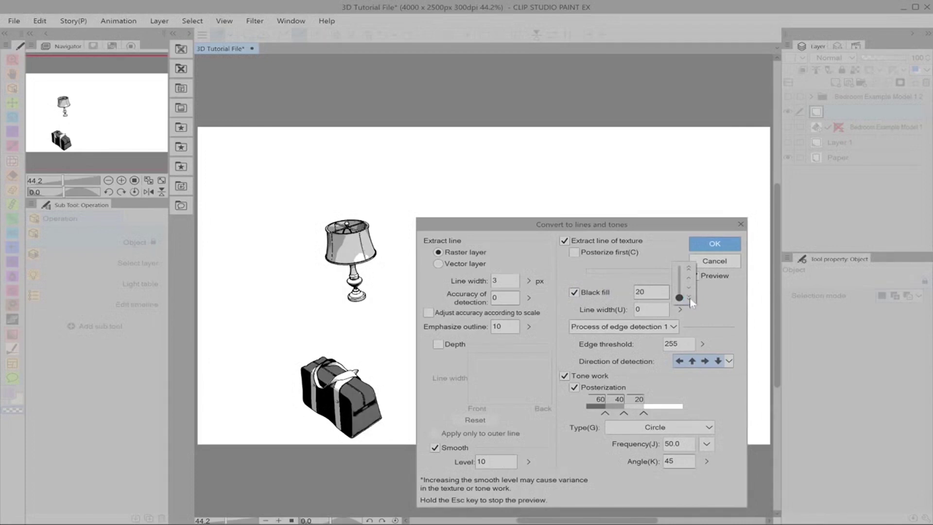
{"action": "left_click", "coordinate": [722, 245]}
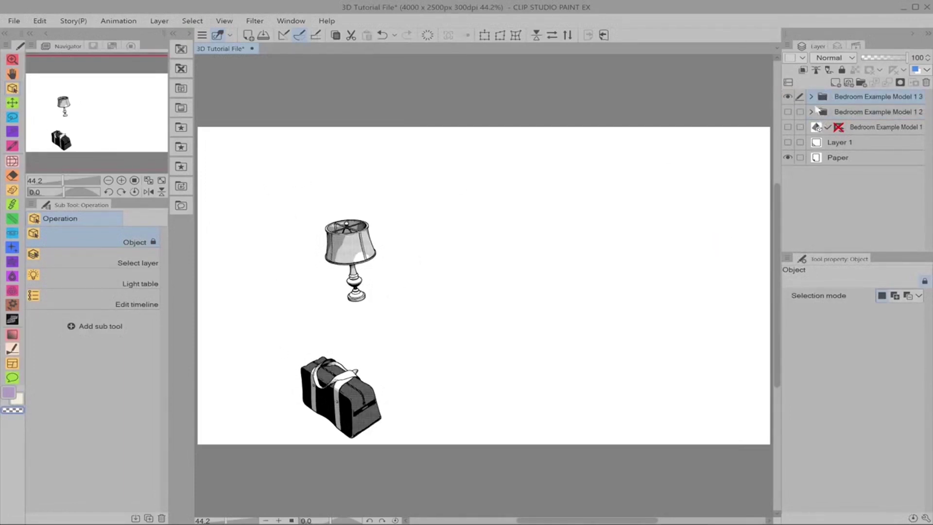
Step: Toggle the ROOM folder off and on to compare it with the LAMP & BAG line art
{"action": "left_click", "coordinate": [788, 112]}
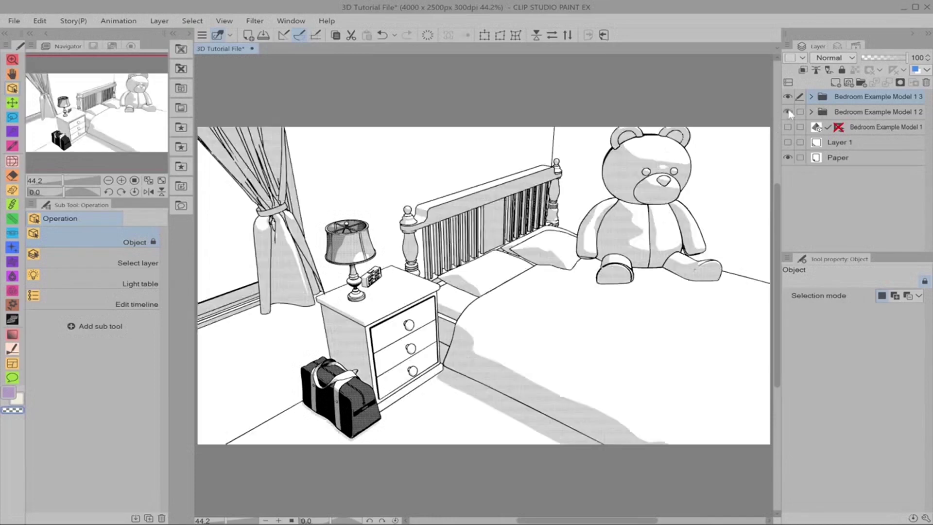
{"action": "left_click", "coordinate": [787, 112]}
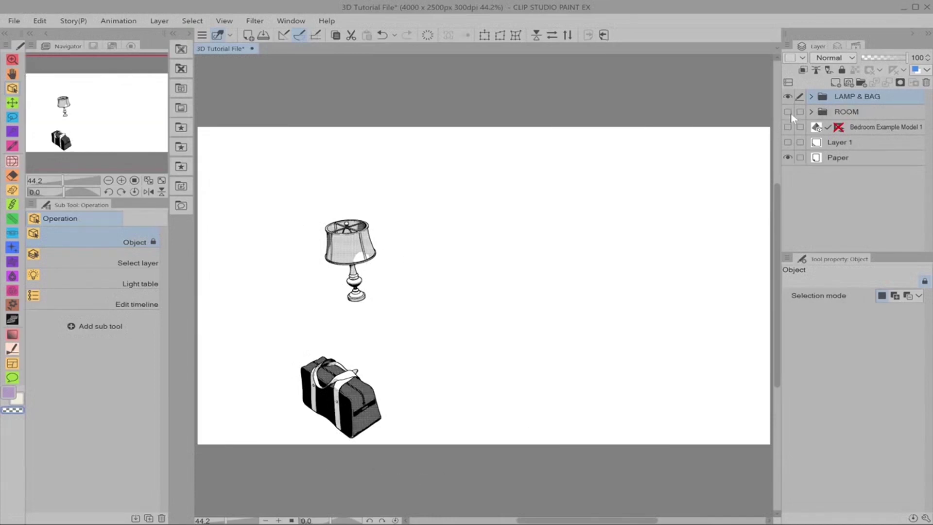
{"action": "left_click", "coordinate": [791, 112]}
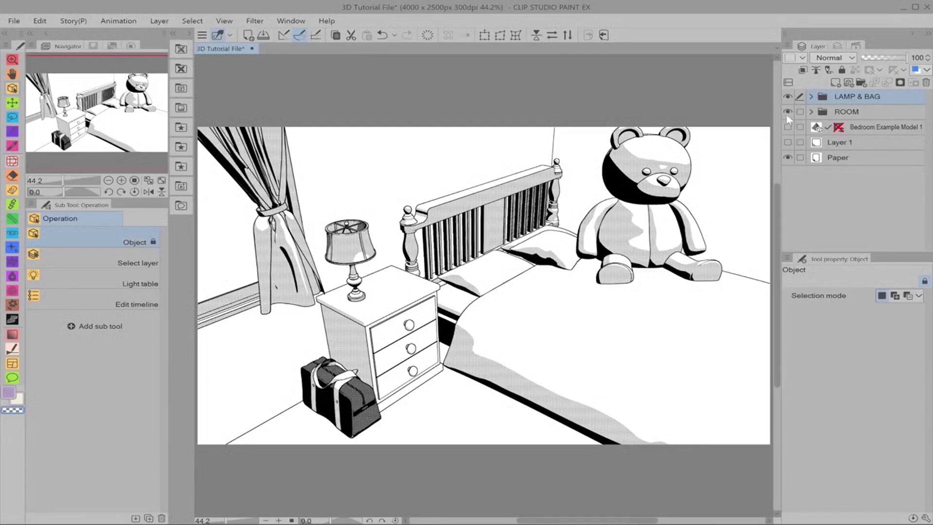
Step: Hide the converted folders, select the 3D clock layer and preview its lines-and-tones conversion
{"action": "left_click", "coordinate": [786, 112]}
{"action": "left_click", "coordinate": [849, 125]}
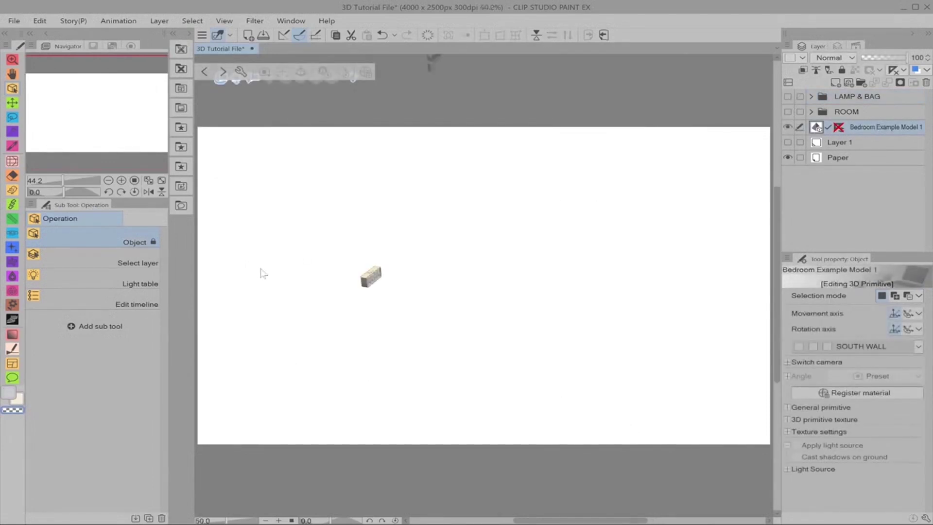
{"action": "scroll", "coordinate": [333, 282], "scroll_direction": "up", "scroll_amount": 6}
{"action": "scroll", "coordinate": [577, 325], "scroll_direction": "up", "scroll_amount": 3}
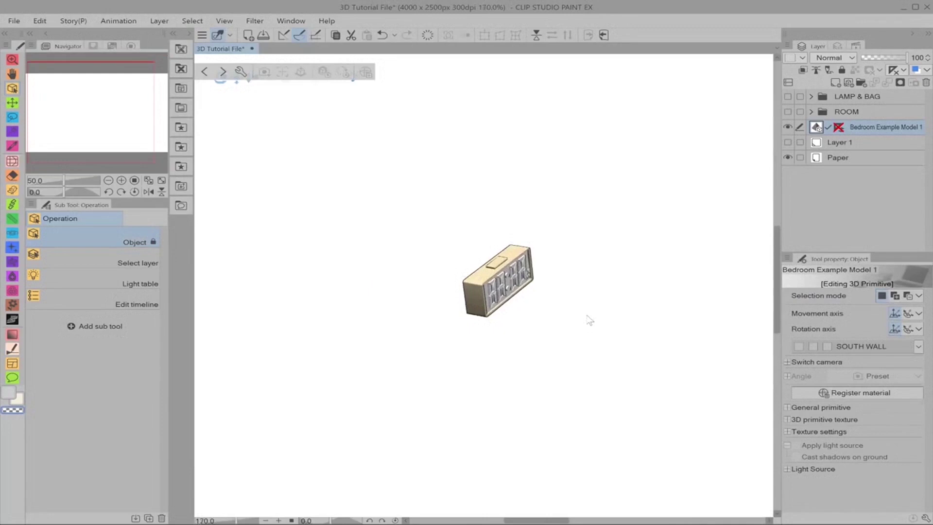
{"action": "left_click", "coordinate": [692, 119]}
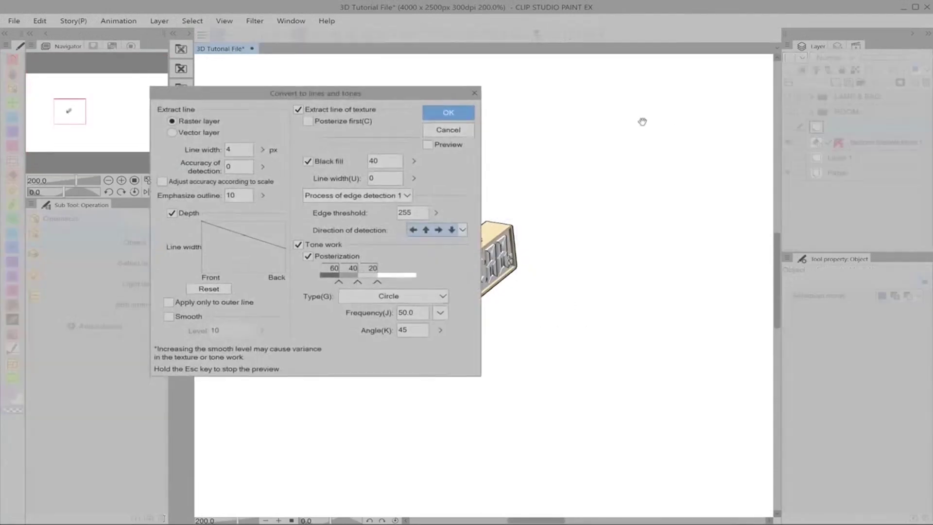
{"action": "mouse_move", "coordinate": [402, 94]}
{"action": "left_mouse_down"}
{"action": "mouse_move", "coordinate": [844, 119]}
{"action": "mouse_move", "coordinate": [803, 101]}
{"action": "left_mouse_up"}
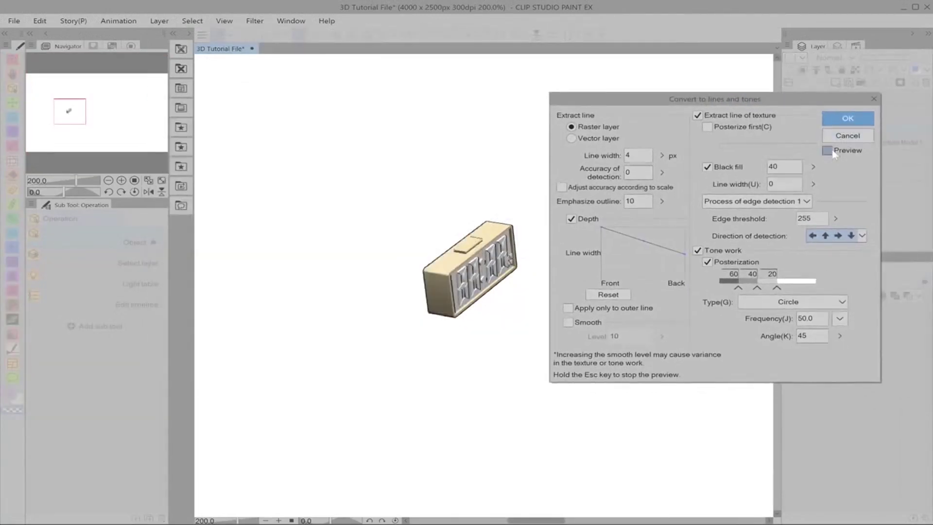
{"action": "left_click", "coordinate": [828, 150]}
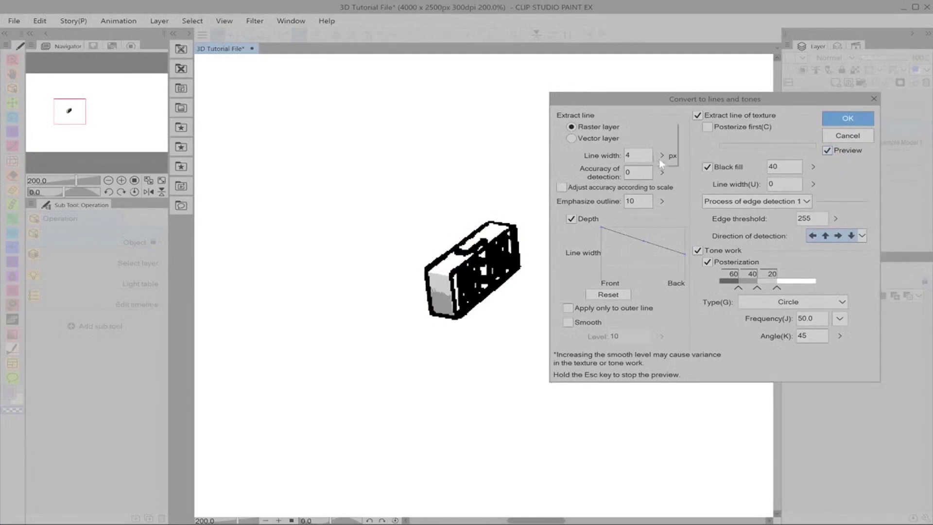
Step: Drop depth-based width, thin the clock lines from 4 to 1 and keep texture line extraction on
{"action": "left_click", "coordinate": [572, 219]}
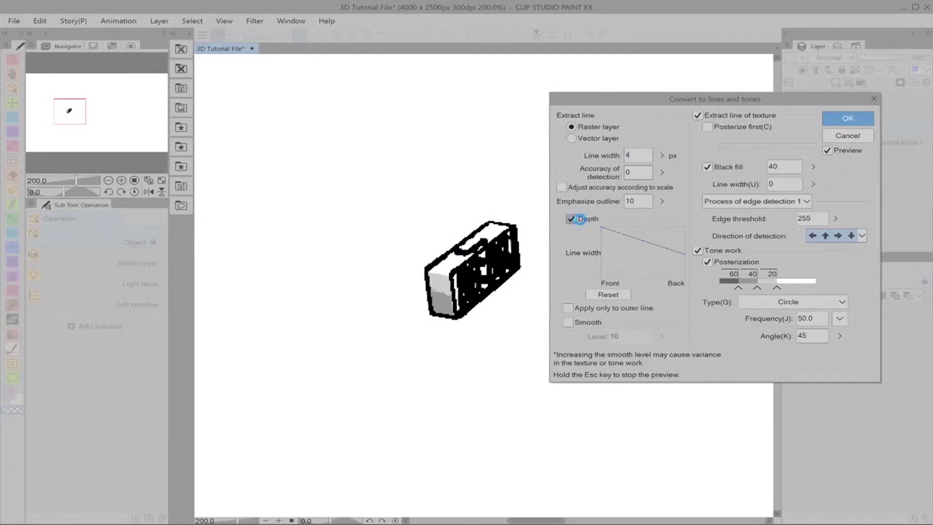
{"action": "left_click", "coordinate": [662, 202]}
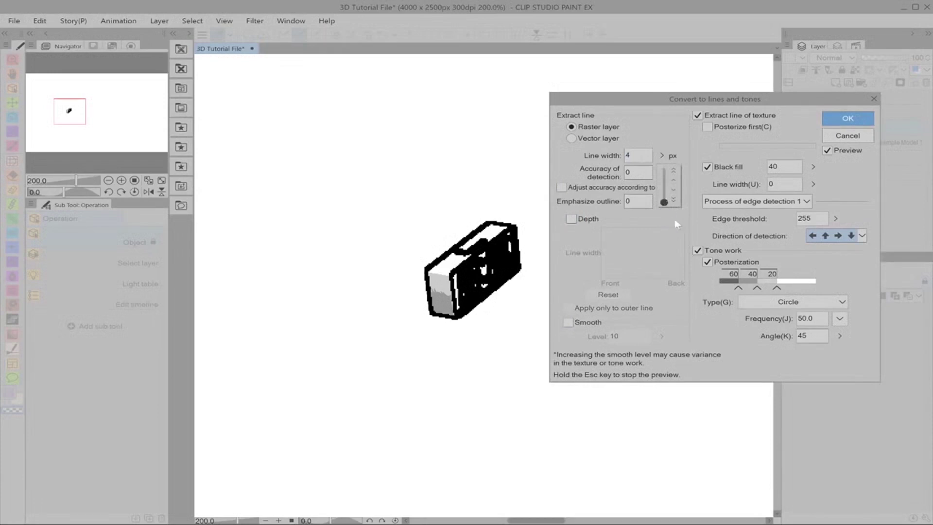
{"action": "left_click", "coordinate": [662, 155]}
{"action": "left_click", "coordinate": [711, 118]}
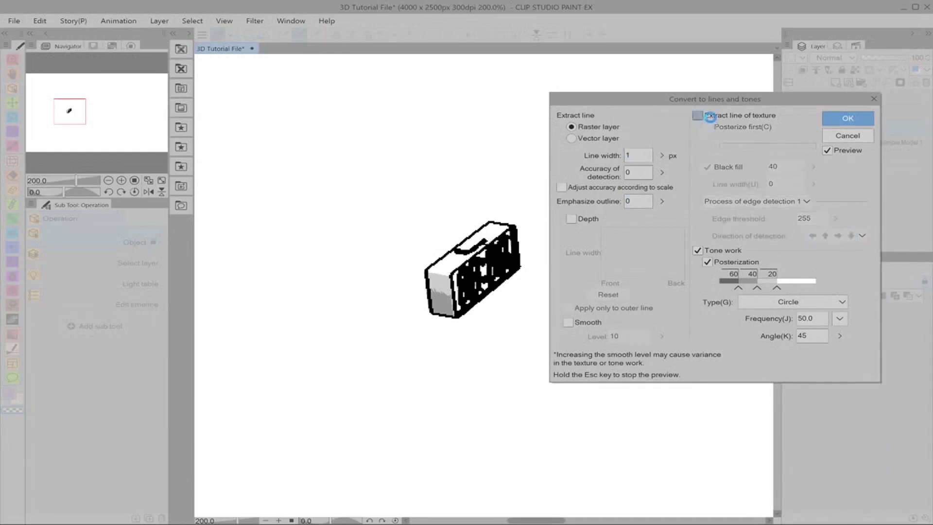
{"action": "left_click", "coordinate": [711, 119]}
Step: Remove black fill and tone shading from the preview, then cancel the conversion
{"action": "left_click", "coordinate": [708, 167]}
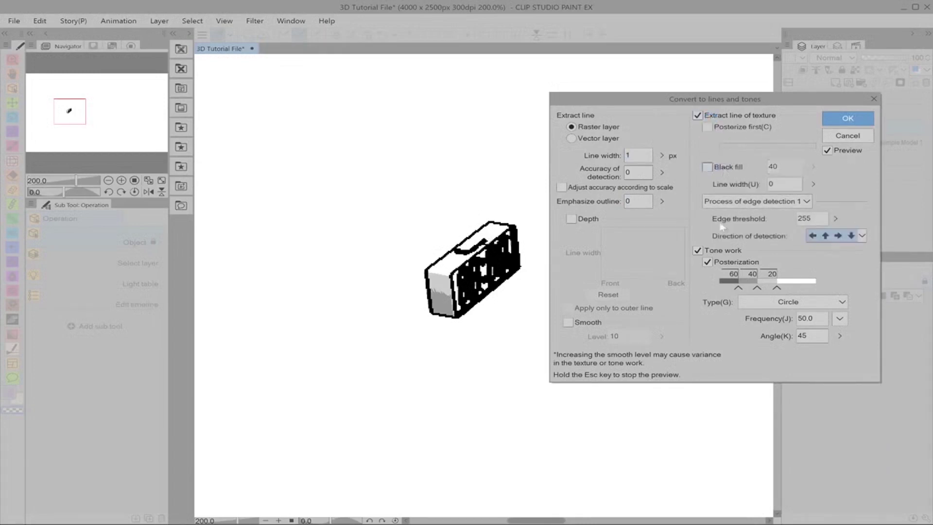
{"action": "left_click", "coordinate": [714, 254]}
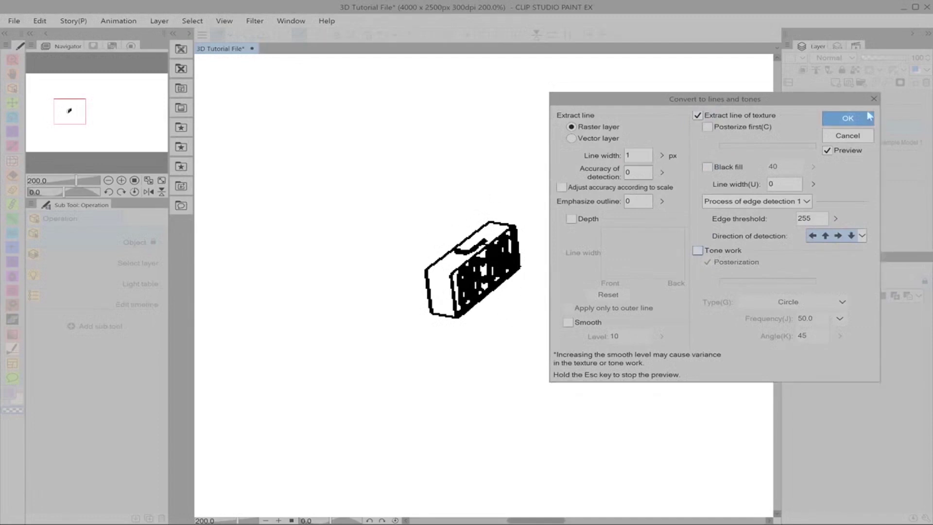
{"action": "left_click", "coordinate": [841, 138]}
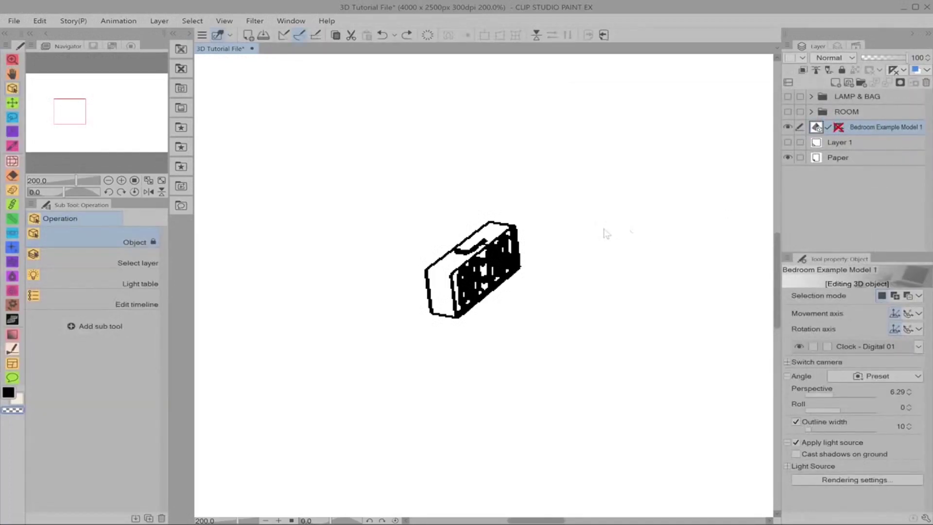
{"action": "scroll", "coordinate": [561, 247], "scroll_direction": "down", "scroll_amount": 2}
{"action": "scroll", "coordinate": [561, 247], "scroll_direction": "down", "scroll_amount": 1}
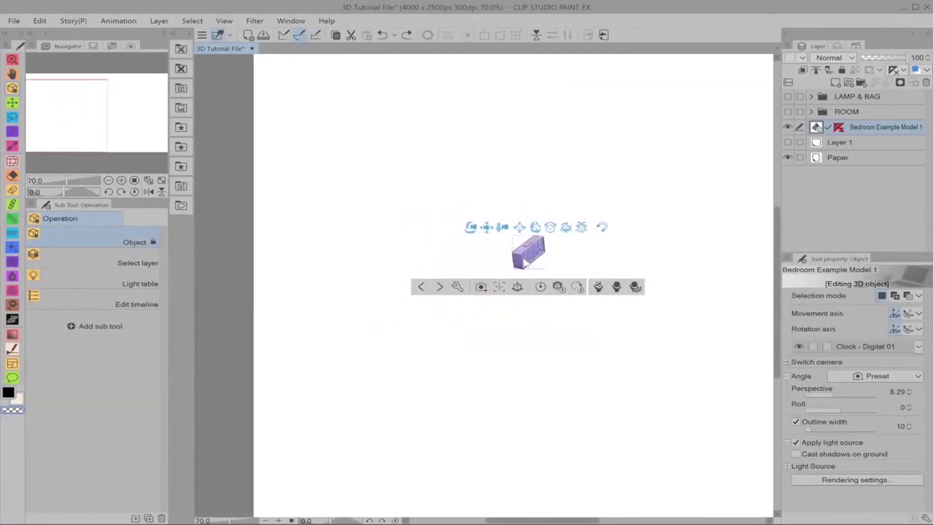
Step: Select the 3D clock, bring up Convert to lines and tones and enable live preview
{"action": "left_click", "coordinate": [525, 264]}
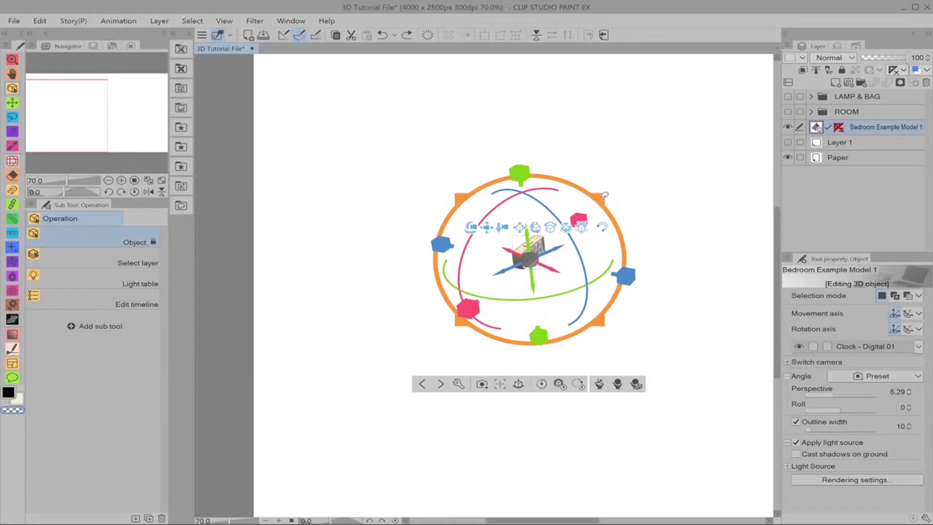
{"action": "scroll", "coordinate": [726, 79], "scroll_direction": "up", "scroll_amount": 2}
{"action": "scroll", "coordinate": [747, 59], "scroll_direction": "up", "scroll_amount": 2}
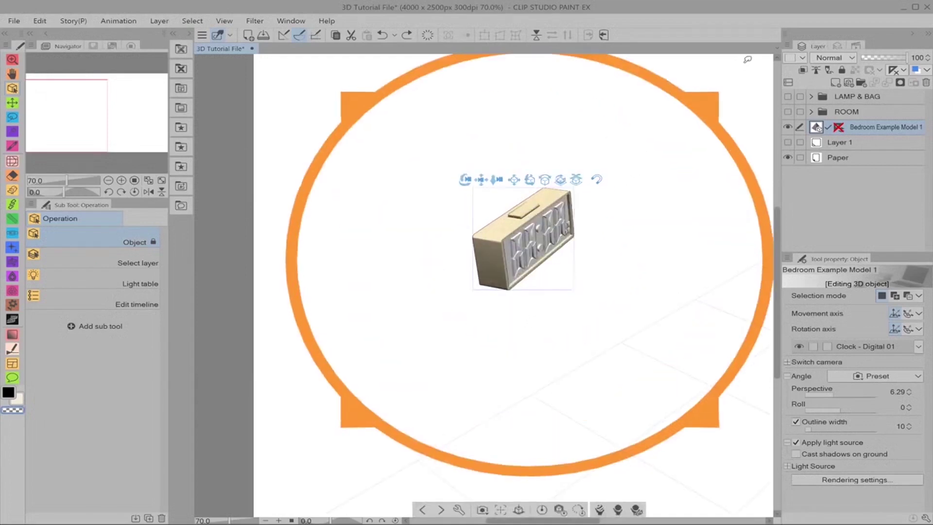
{"action": "scroll", "coordinate": [747, 59], "scroll_direction": "up", "scroll_amount": 1}
{"action": "scroll", "coordinate": [747, 59], "scroll_direction": "up", "scroll_amount": 2}
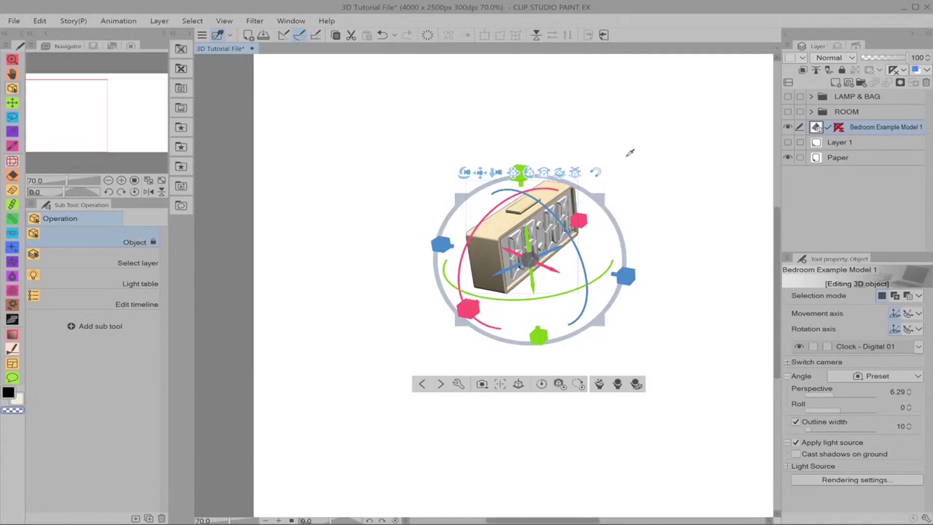
{"action": "mouse_move", "coordinate": [716, 97]}
{"action": "left_mouse_down"}
{"action": "mouse_move", "coordinate": [185, 149]}
{"action": "mouse_move", "coordinate": [196, 136]}
{"action": "left_mouse_up"}
{"action": "left_click", "coordinate": [373, 182]}
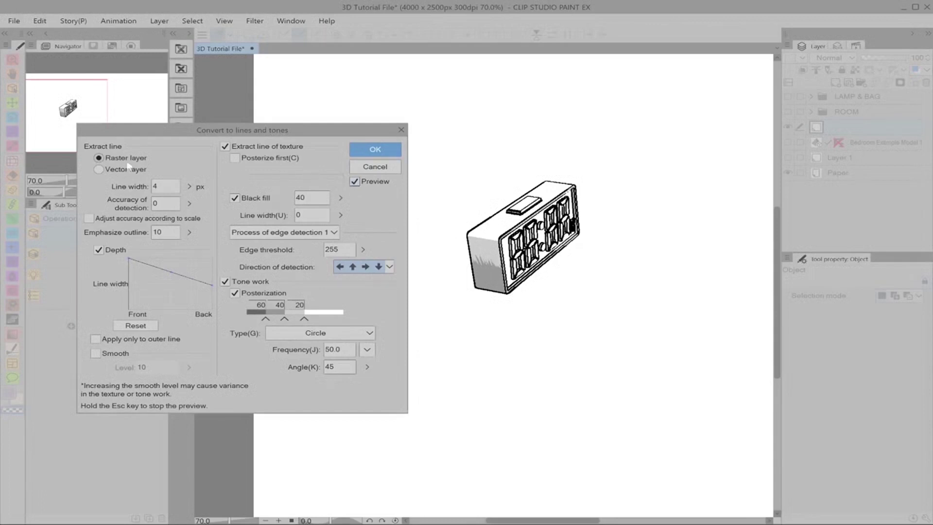
Step: Try vector outlines up to 20 wide without depth variation, then return to raster lines at width 1
{"action": "left_click", "coordinate": [199, 183]}
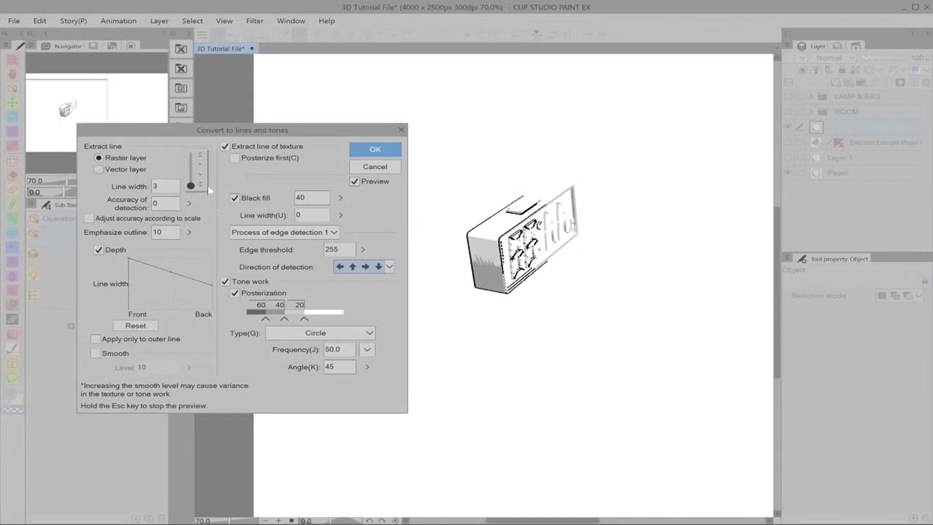
{"action": "left_click", "coordinate": [116, 252]}
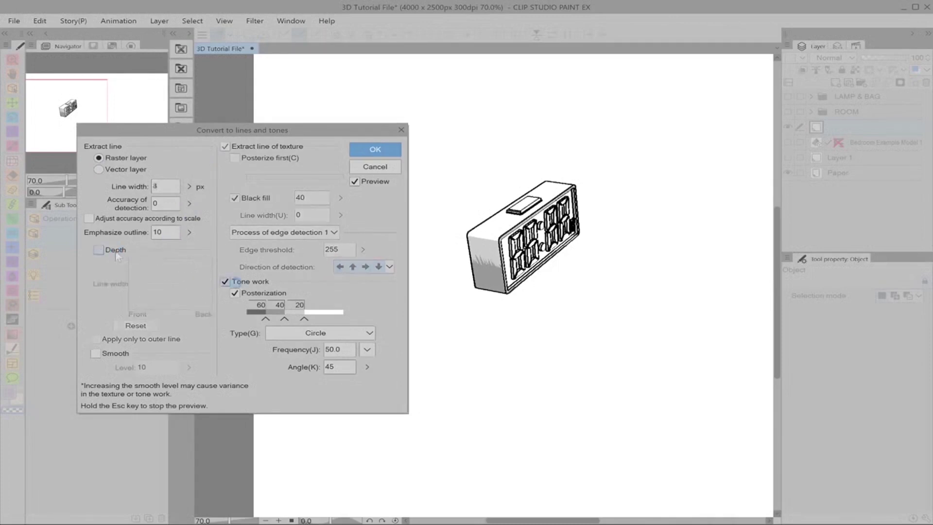
{"action": "left_click", "coordinate": [144, 170]}
{"action": "left_click", "coordinate": [190, 189]}
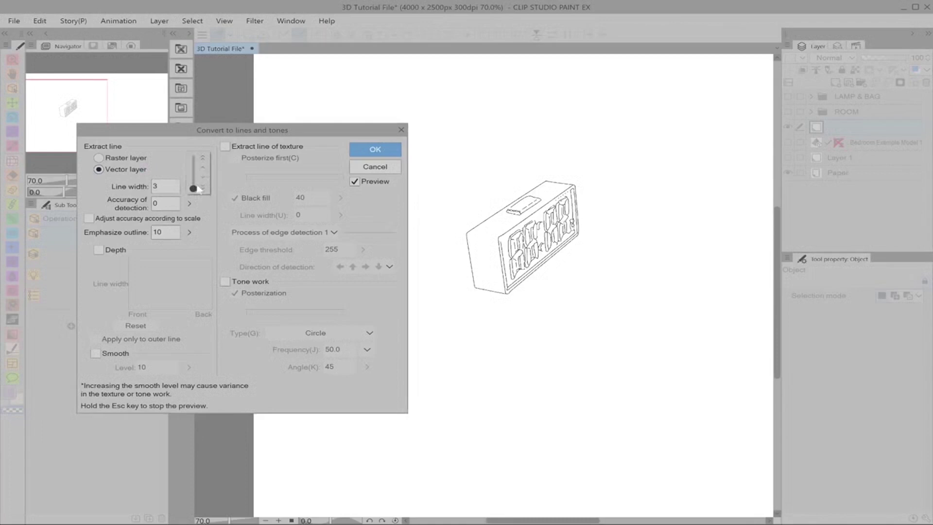
{"action": "left_click", "coordinate": [205, 170]}
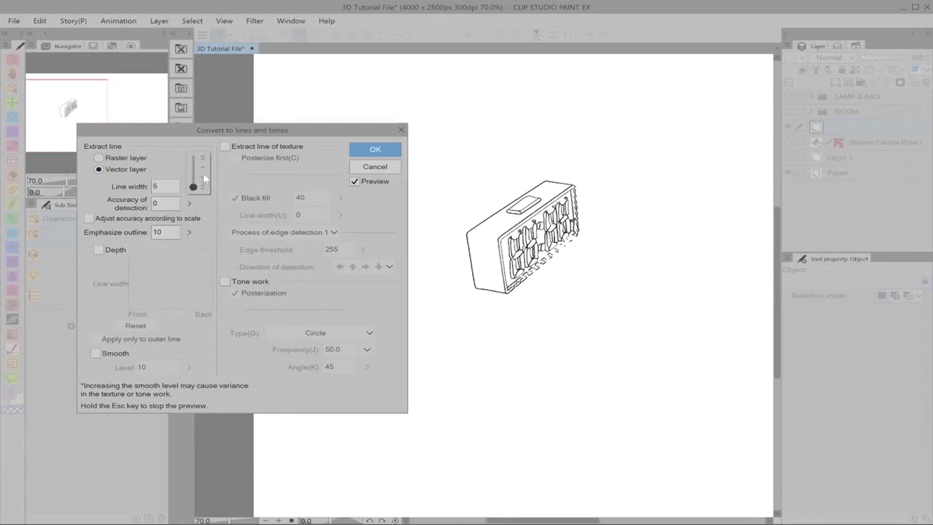
{"action": "left_click", "coordinate": [202, 158]}
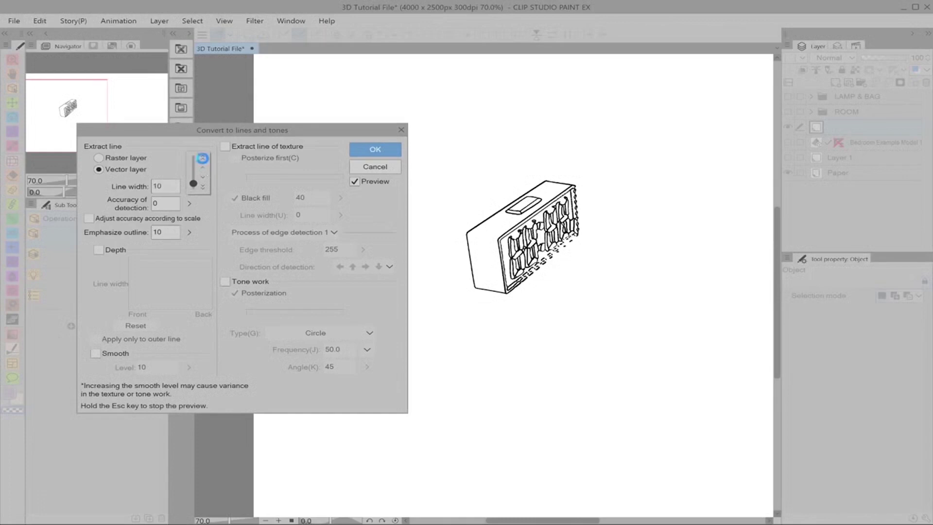
{"action": "left_click", "coordinate": [203, 158]}
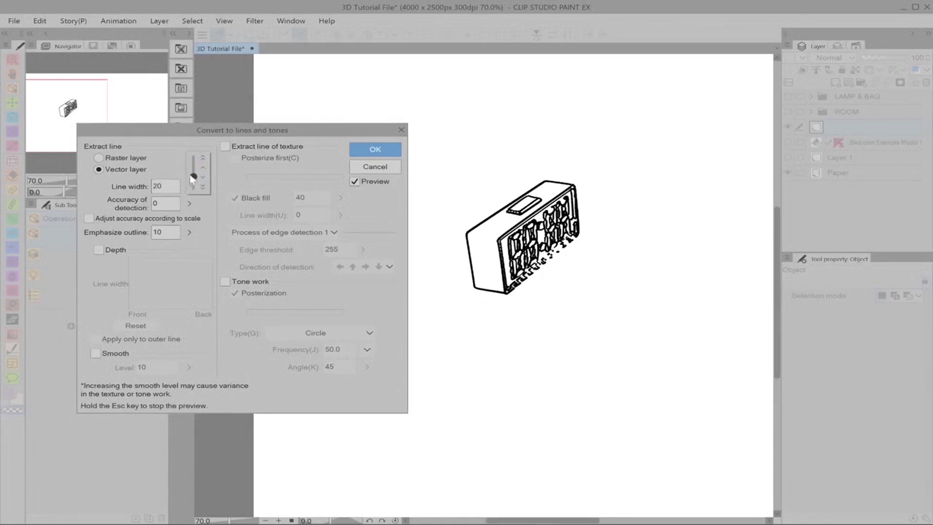
{"action": "left_click", "coordinate": [125, 155]}
{"action": "left_click", "coordinate": [189, 187]}
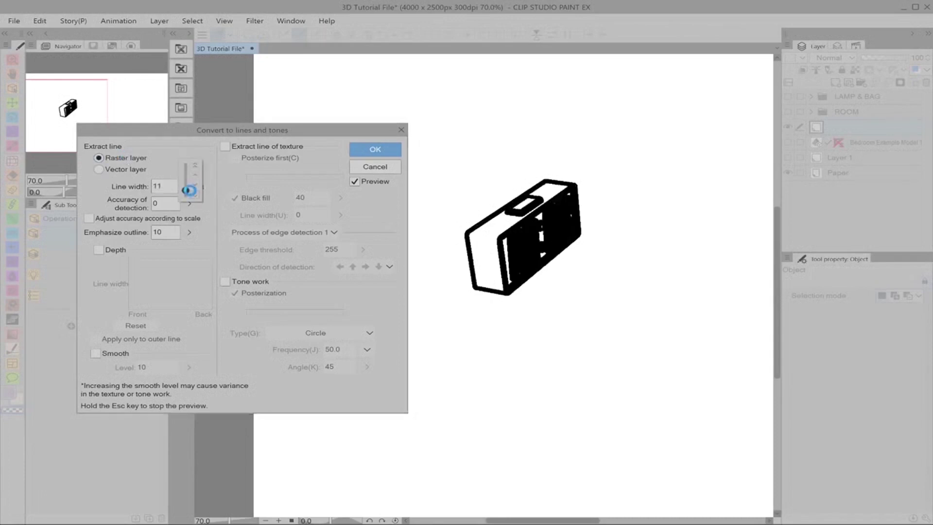
{"action": "left_click", "coordinate": [195, 197]}
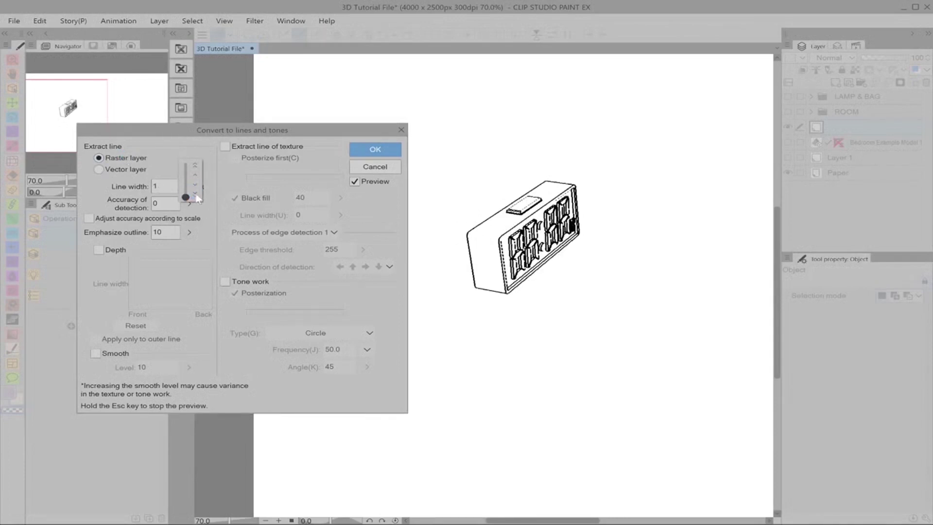
Step: Settle detection accuracy at 100 and outline width at 2
{"action": "left_click_drag", "start_coordinate": [195, 200], "coordinate": [190, 172]}
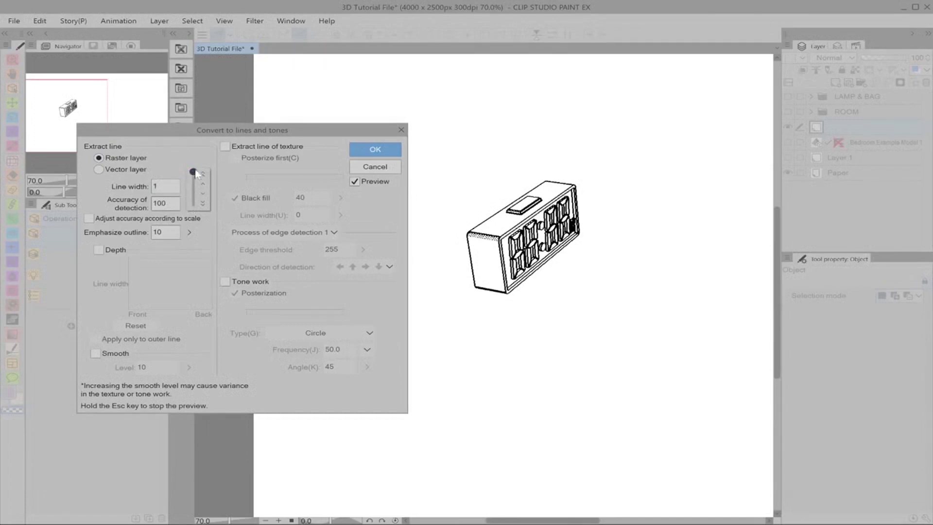
{"action": "left_click", "coordinate": [203, 204]}
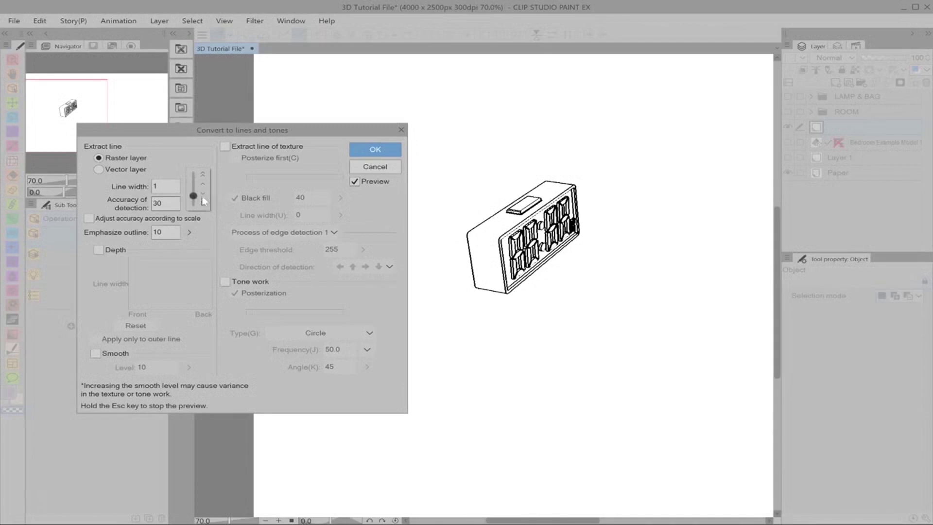
{"action": "left_click", "coordinate": [203, 204]}
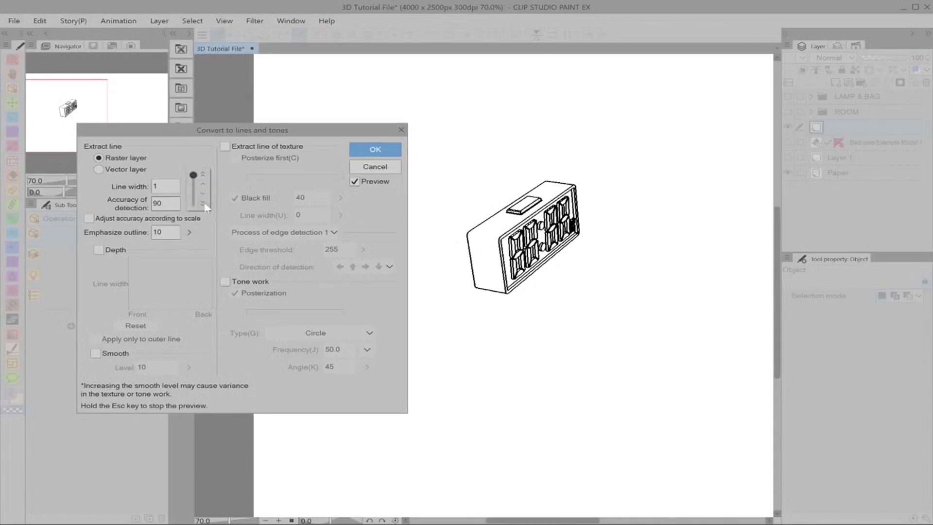
{"action": "left_click", "coordinate": [203, 175]}
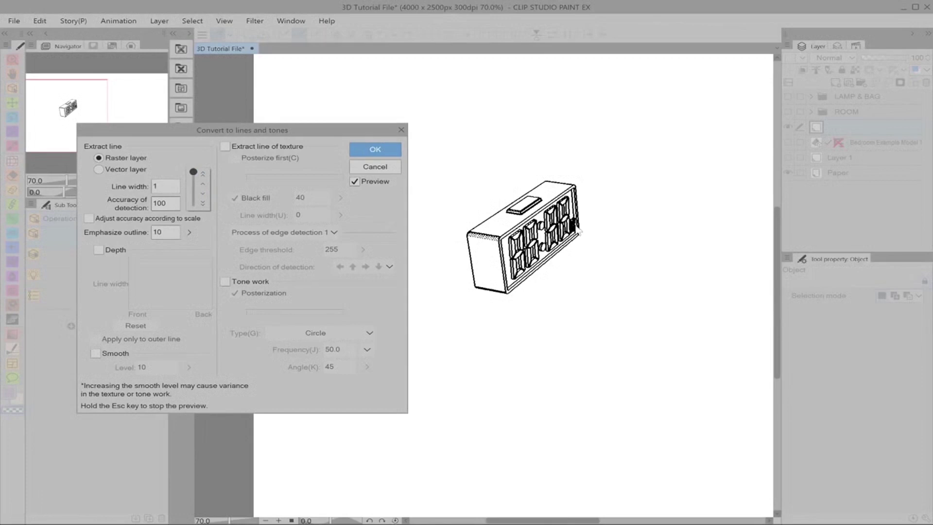
{"action": "left_click_drag", "start_coordinate": [193, 173], "coordinate": [191, 186]}
{"action": "left_click", "coordinate": [203, 168]}
{"action": "left_click", "coordinate": [203, 168]}
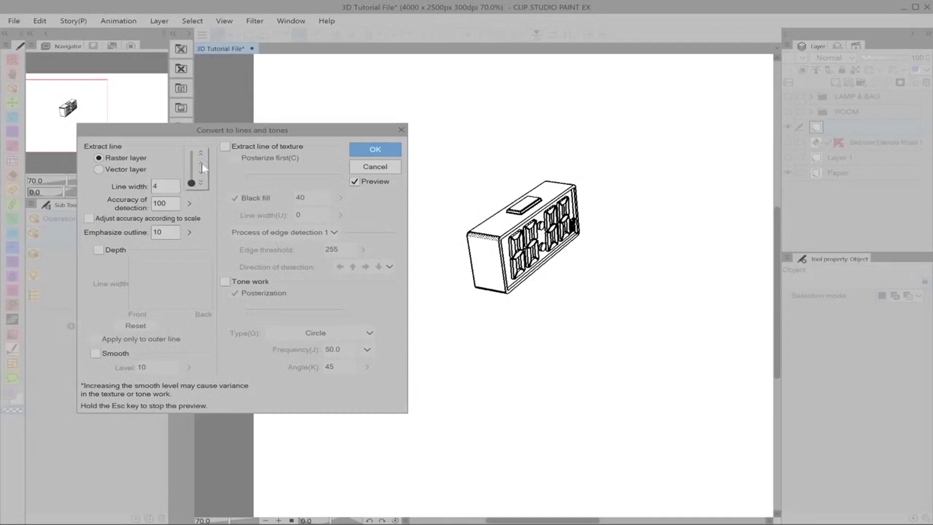
{"action": "left_click", "coordinate": [202, 173]}
{"action": "left_click", "coordinate": [202, 172]}
Step: Enable texture lines, disable black fill, add single-level tone shading and apply the clock conversion
{"action": "left_click", "coordinate": [225, 146]}
{"action": "left_click", "coordinate": [340, 197]}
{"action": "left_click_drag", "start_coordinate": [340, 198], "coordinate": [340, 206]}
{"action": "left_click", "coordinate": [226, 281]}
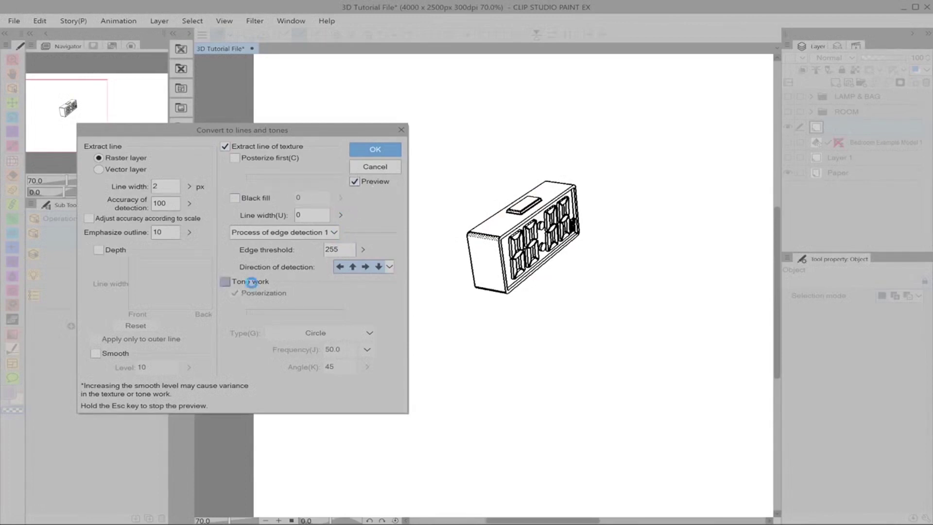
{"action": "mouse_move", "coordinate": [285, 319]}
{"action": "left_mouse_down"}
{"action": "mouse_move", "coordinate": [266, 321]}
{"action": "mouse_move", "coordinate": [295, 322]}
{"action": "left_mouse_up"}
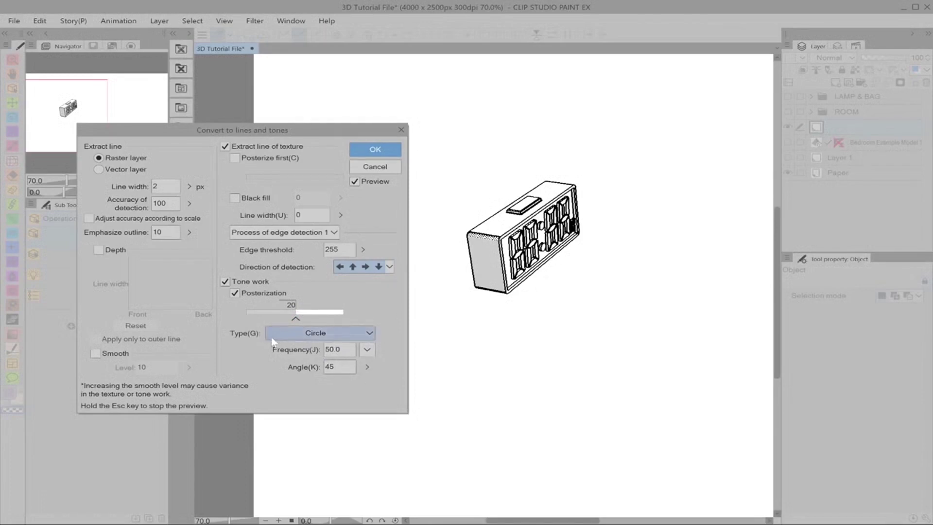
{"action": "left_click", "coordinate": [375, 149]}
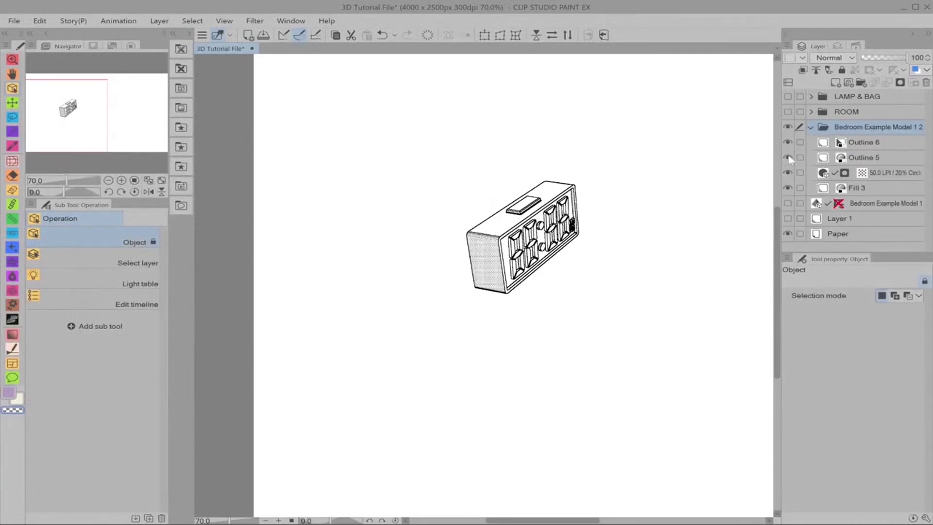
Step: Delete the stray Outline 5 layer from the clock folder
{"action": "left_click", "coordinate": [788, 157]}
{"action": "left_click", "coordinate": [863, 156]}
{"action": "left_click", "coordinate": [926, 85]}
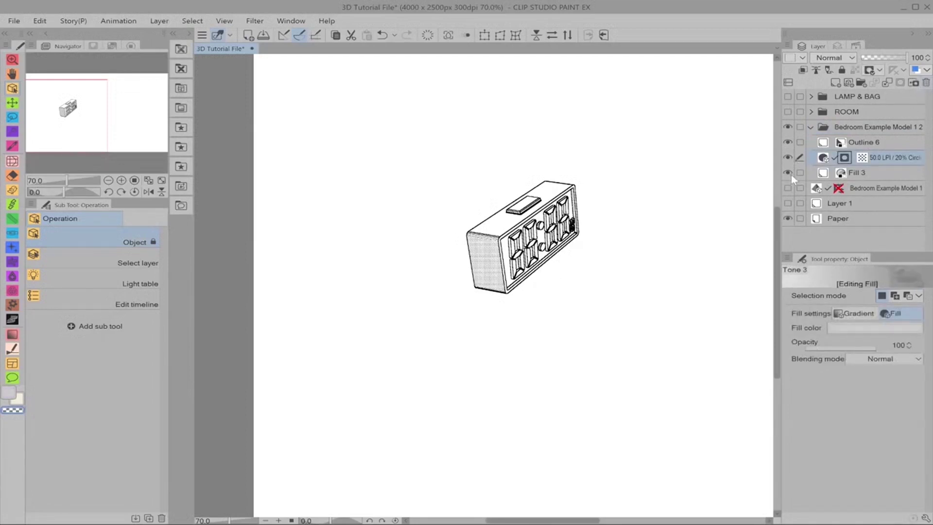
Step: Collapse the clock folder, move it above ROOM and show the ROOM and LAMP & BAG folders
{"action": "left_click", "coordinate": [818, 129]}
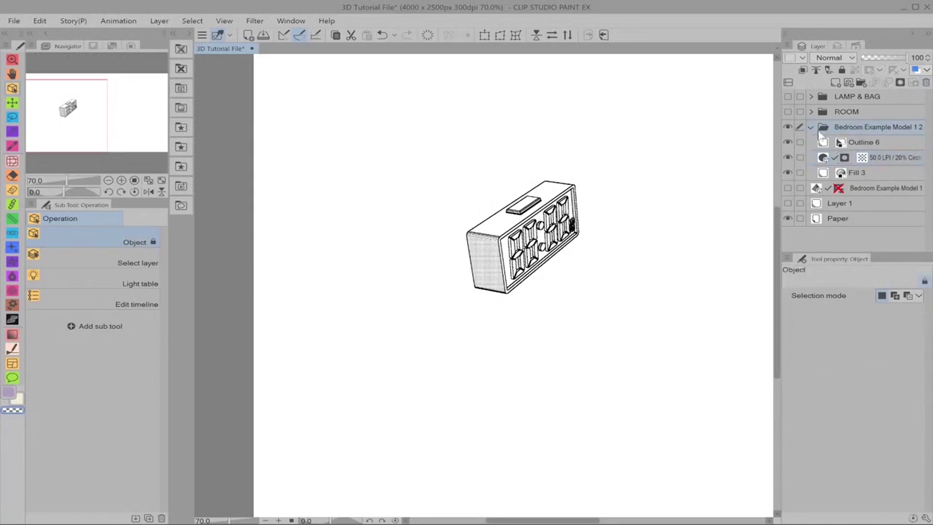
{"action": "left_click", "coordinate": [811, 127]}
{"action": "left_click_drag", "start_coordinate": [847, 129], "coordinate": [841, 106]}
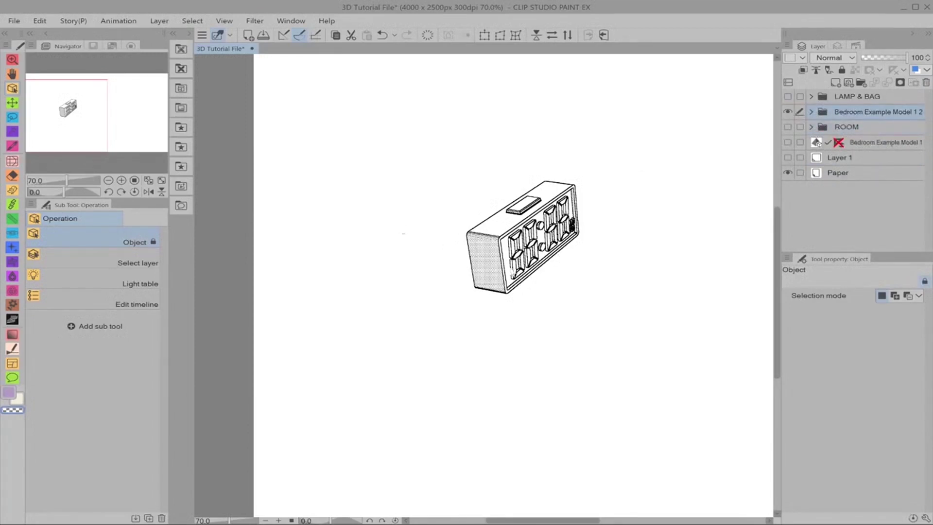
{"action": "left_click", "coordinate": [787, 127]}
{"action": "left_click", "coordinate": [788, 97]}
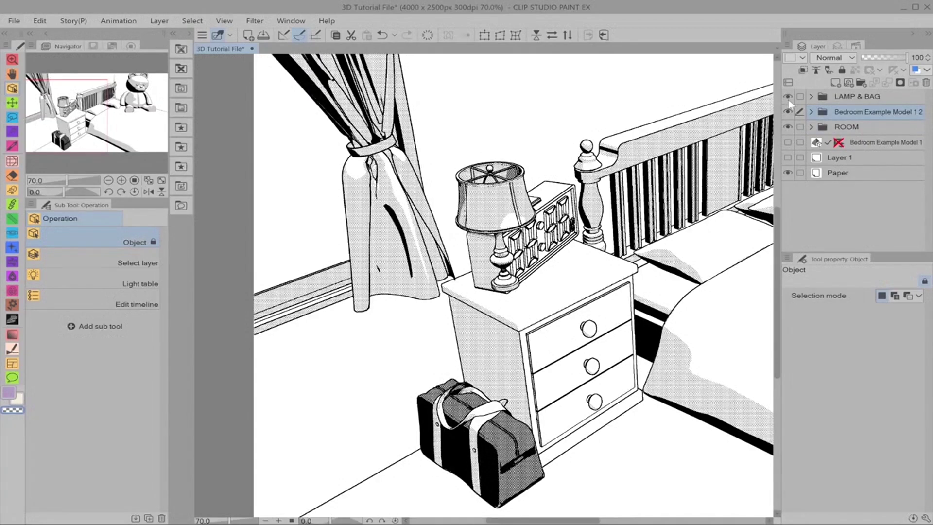
Step: Rename the clock folder CLOCK
{"action": "double_click", "coordinate": [868, 113]}
{"action": "type", "text": "CLOCK"}
{"action": "key", "text": "Return"}
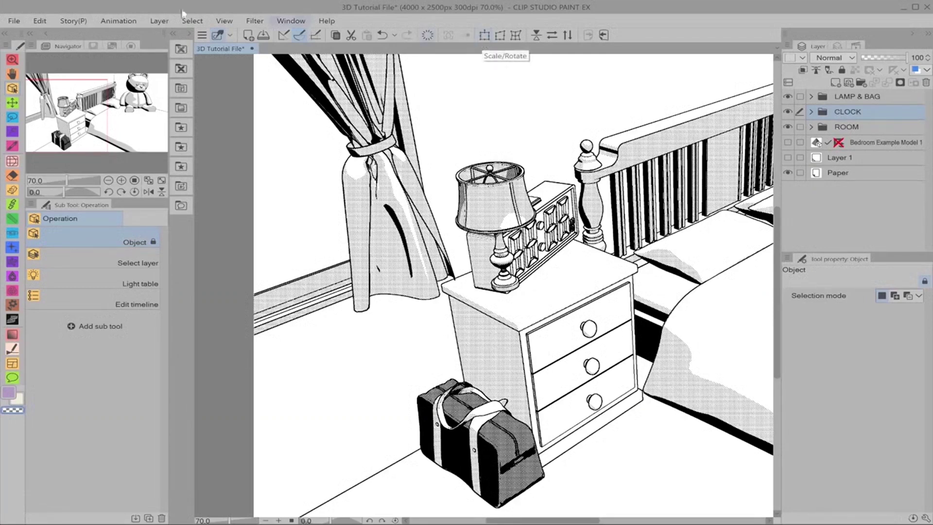
{"action": "left_click", "coordinate": [39, 20]}
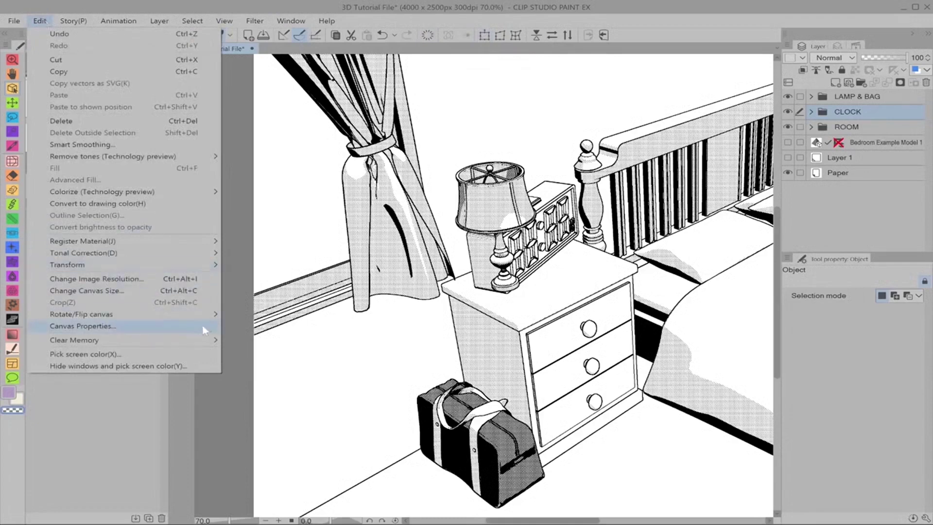
{"action": "mouse_move", "coordinate": [68, 265]}
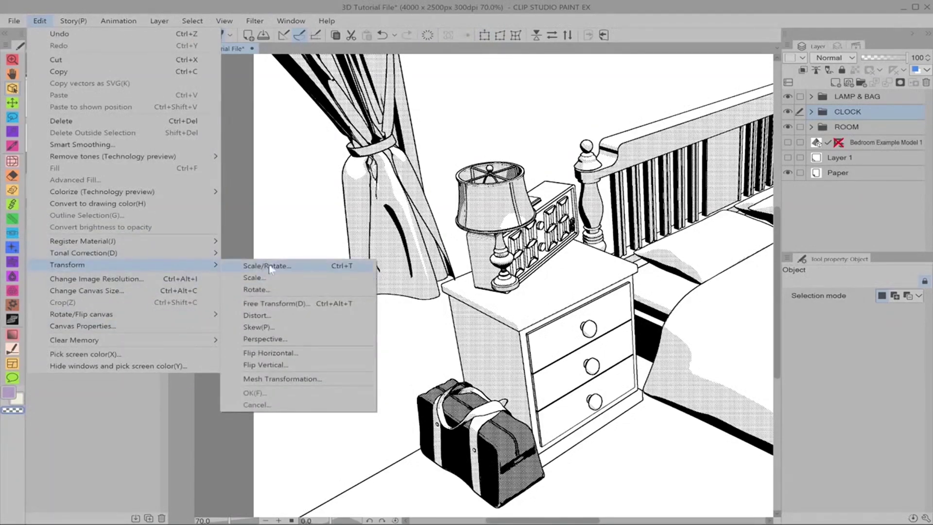
{"action": "left_click", "coordinate": [596, 16]}
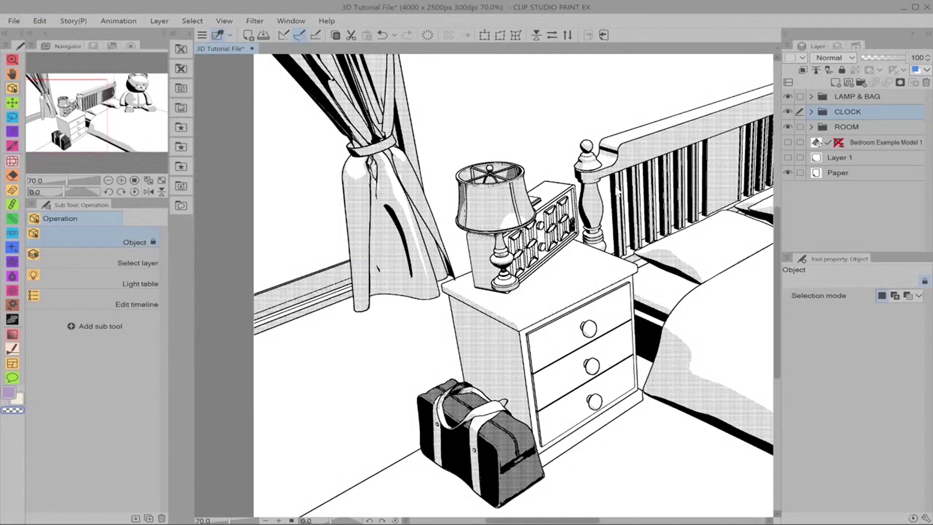
Step: With Ctrl+T scale the clock to about 34% and place it right of the lamp on the nightstand
{"action": "key", "text": "ctrl+t"}
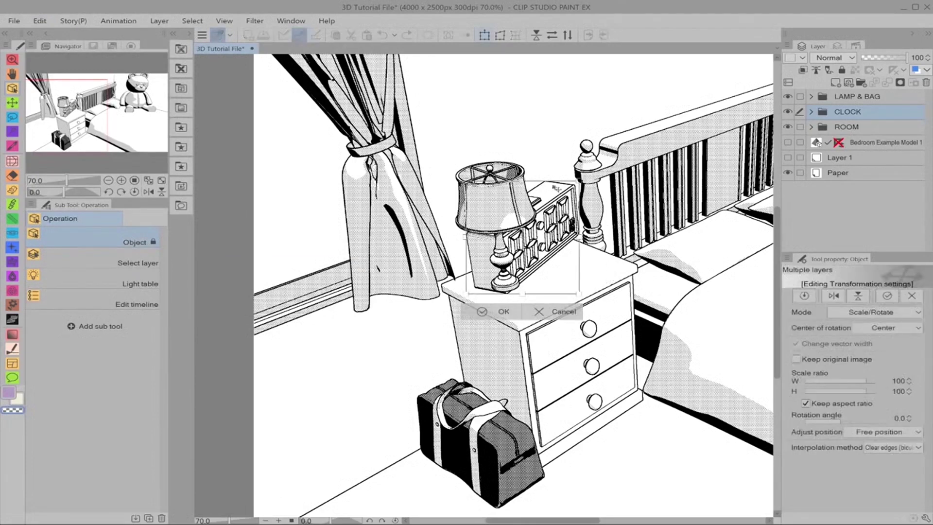
{"action": "left_click_drag", "start_coordinate": [576, 182], "coordinate": [518, 243]}
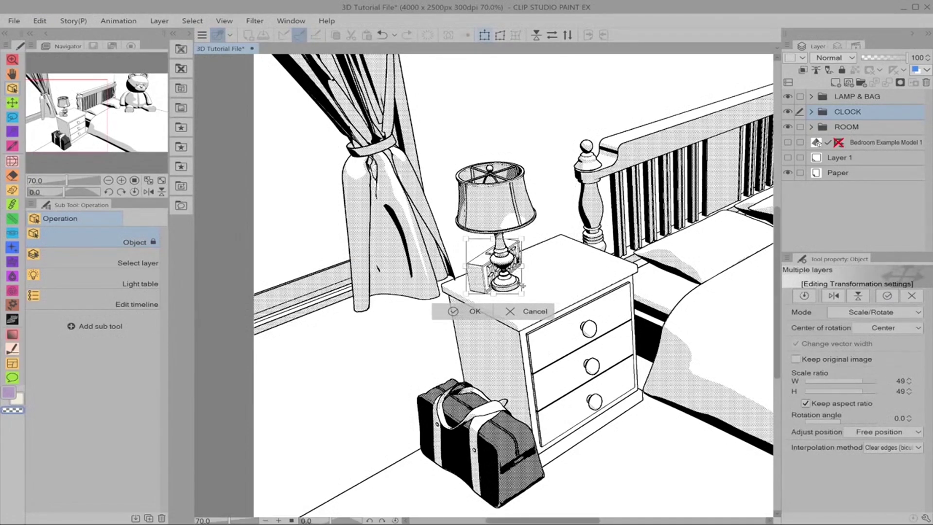
{"action": "left_click_drag", "start_coordinate": [519, 284], "coordinate": [559, 276]}
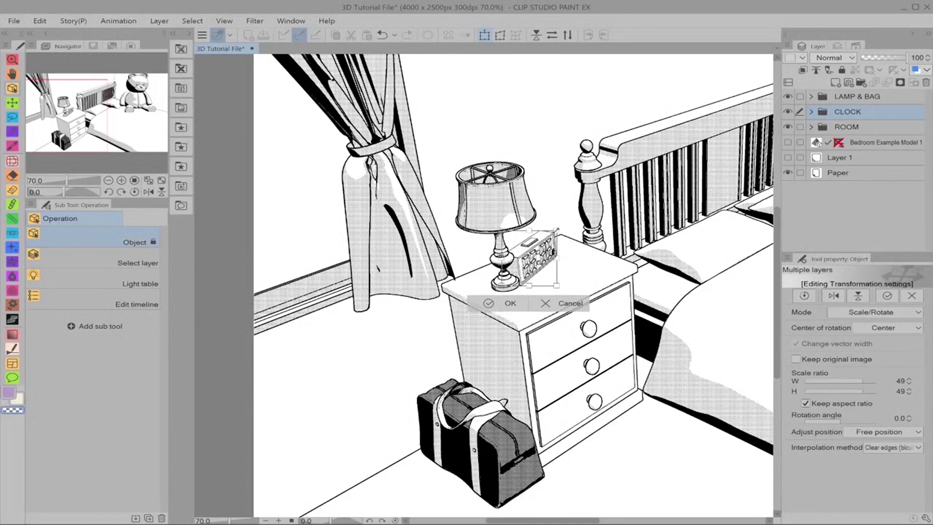
{"action": "mouse_move", "coordinate": [557, 230]}
{"action": "left_mouse_down"}
{"action": "mouse_move", "coordinate": [539, 247]}
{"action": "mouse_move", "coordinate": [552, 251]}
{"action": "left_mouse_up"}
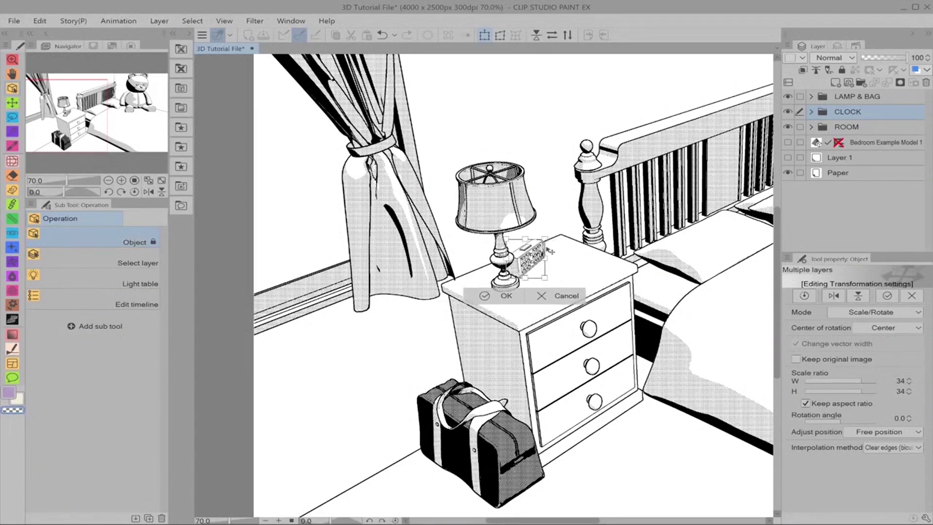
{"action": "left_click", "coordinate": [509, 295]}
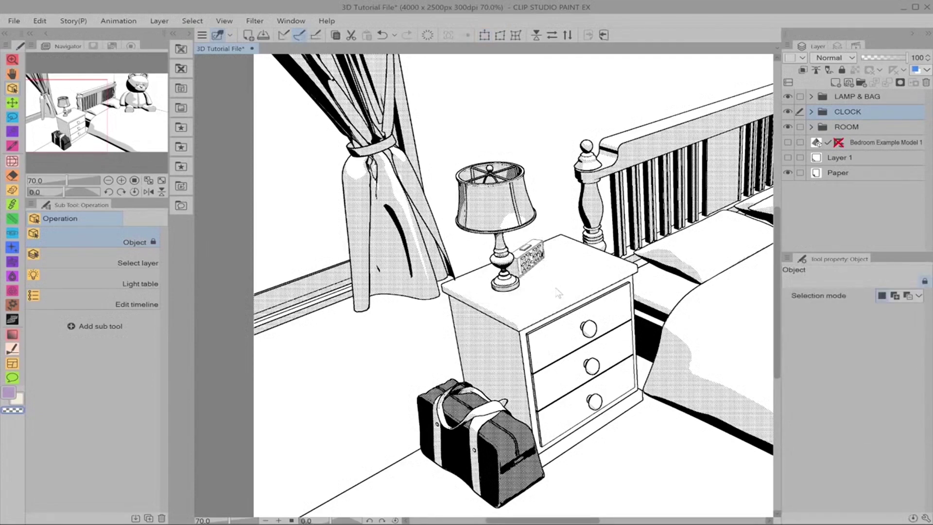
Step: Thicken CLOCK's Outline 6 edges by 0.2 with Correct line, then choose Narrow
{"action": "left_click", "coordinate": [543, 236]}
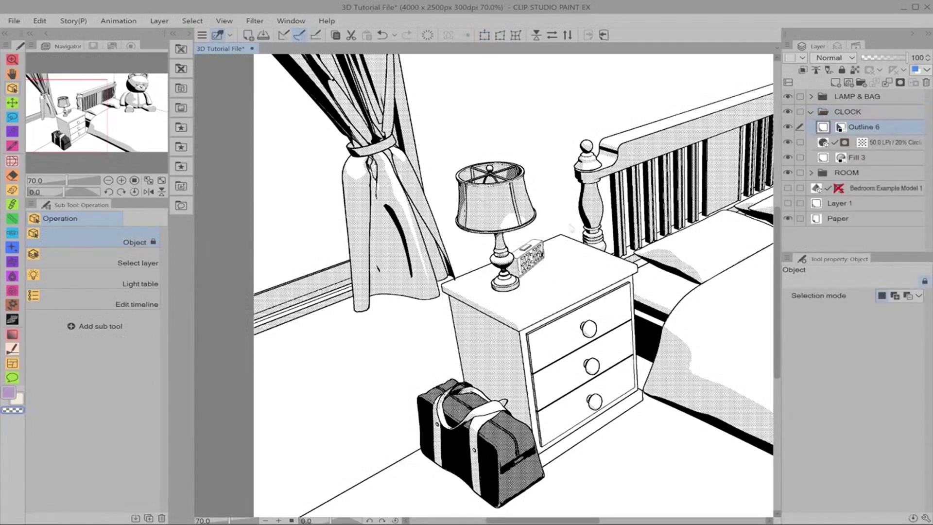
{"action": "left_click", "coordinate": [12, 348]}
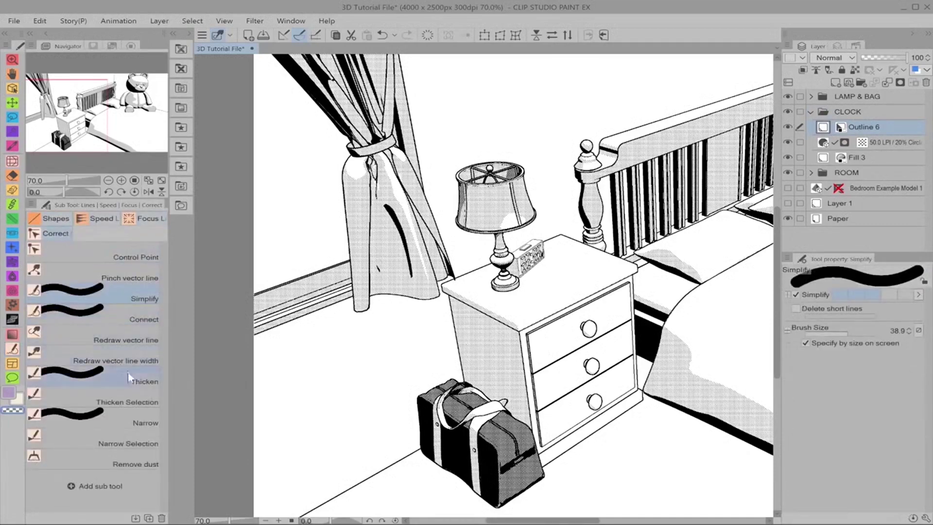
{"action": "left_click", "coordinate": [127, 374]}
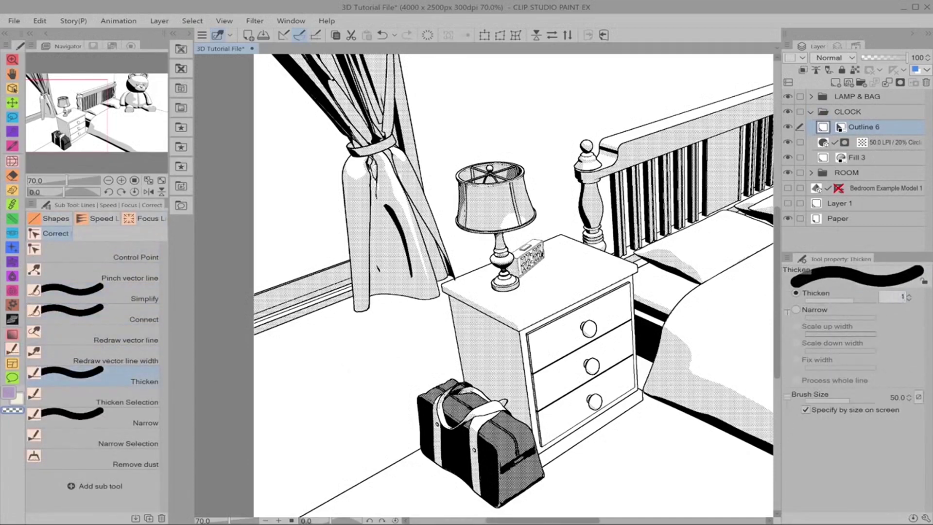
{"action": "scroll", "coordinate": [513, 248], "scroll_direction": "up", "scroll_amount": 2}
{"action": "scroll", "coordinate": [514, 248], "scroll_direction": "up", "scroll_amount": 3}
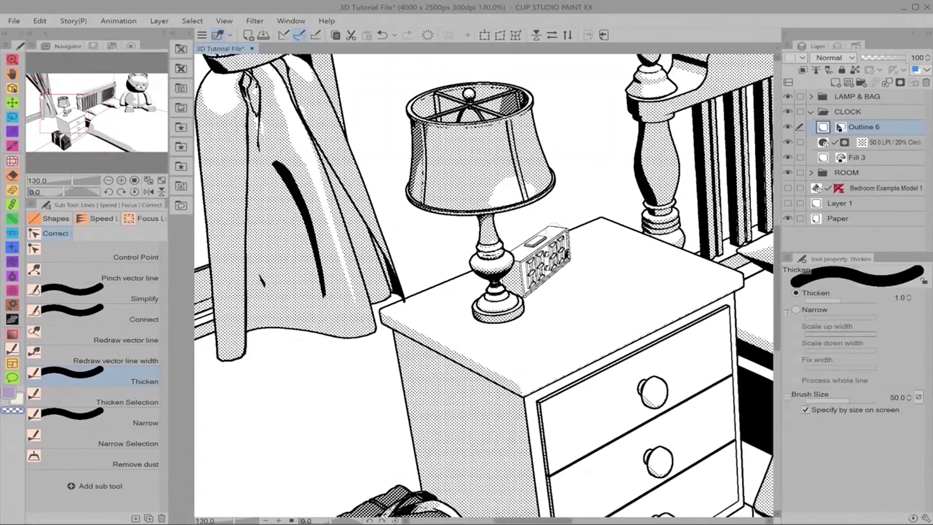
{"action": "left_click", "coordinate": [825, 301]}
{"action": "left_click", "coordinate": [817, 301]}
{"action": "left_click_drag", "start_coordinate": [509, 252], "coordinate": [561, 225]}
{"action": "mouse_move", "coordinate": [514, 249]}
{"action": "left_mouse_down"}
{"action": "mouse_move", "coordinate": [559, 232]}
{"action": "mouse_move", "coordinate": [576, 250]}
{"action": "left_mouse_up"}
{"action": "left_click", "coordinate": [138, 420]}
{"action": "scroll", "coordinate": [576, 255], "scroll_direction": "up", "scroll_amount": 3}
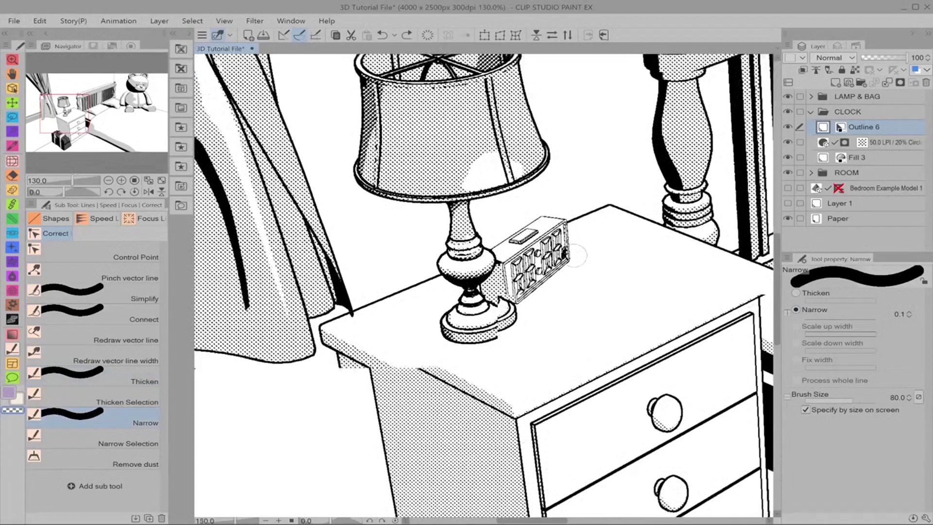
{"action": "scroll", "coordinate": [577, 256], "scroll_direction": "up", "scroll_amount": 2}
Step: Ink a size-2 black Mapping pen line along the clock's top-left edge
{"action": "key", "text": "p"}
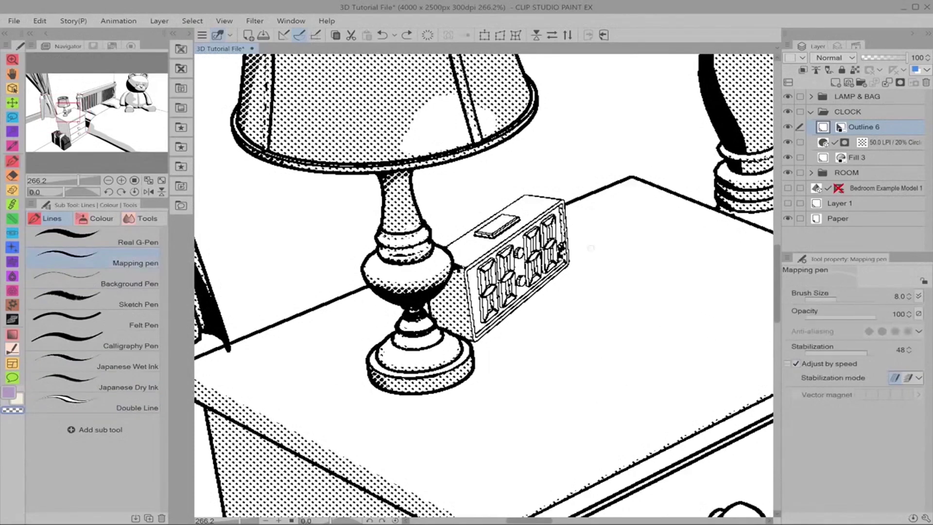
{"action": "key", "text": "bracketleft"}
{"action": "key", "text": "bracketleft"}
{"action": "key", "text": "bracketleft"}
{"action": "key", "text": "bracketleft"}
{"action": "key", "text": "bracketleft"}
{"action": "left_click", "coordinate": [508, 204], "text": "alt"}
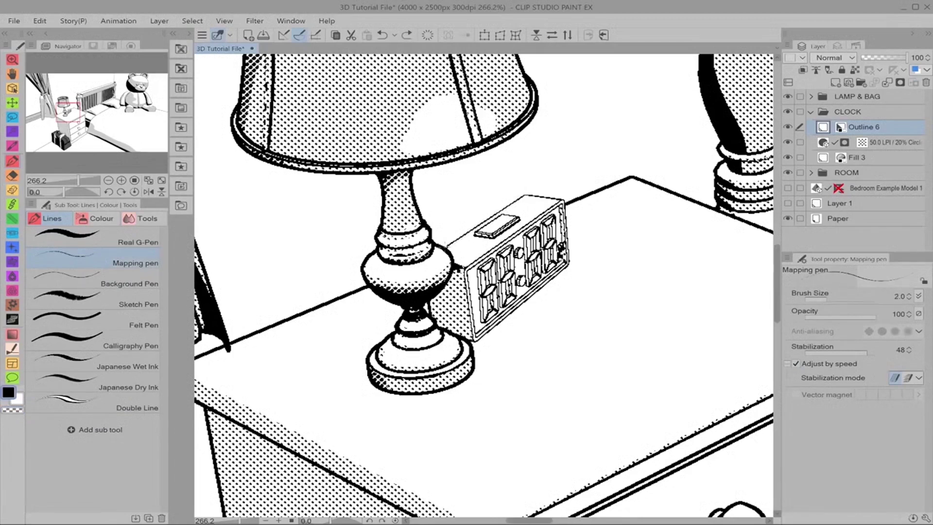
{"action": "left_click_drag", "start_coordinate": [523, 194], "coordinate": [446, 244]}
{"action": "scroll", "coordinate": [664, 251], "scroll_direction": "down", "scroll_amount": 3}
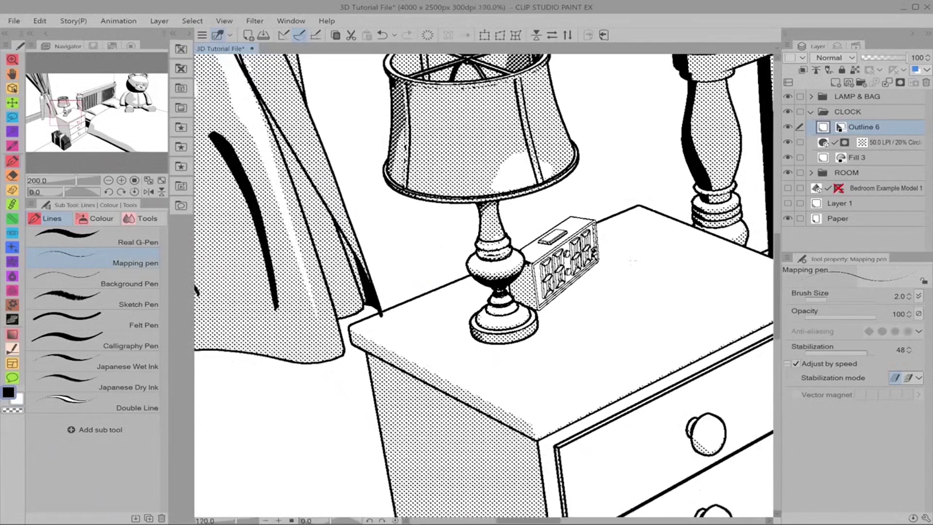
{"action": "scroll", "coordinate": [665, 252], "scroll_direction": "up", "scroll_amount": 4}
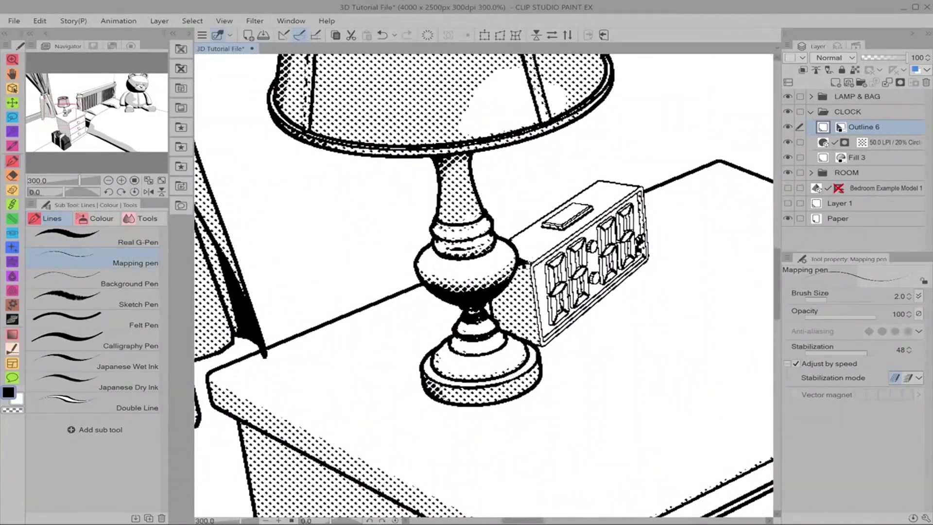
{"action": "scroll", "coordinate": [623, 295], "scroll_direction": "down", "scroll_amount": 2}
{"action": "scroll", "coordinate": [624, 296], "scroll_direction": "down", "scroll_amount": 2}
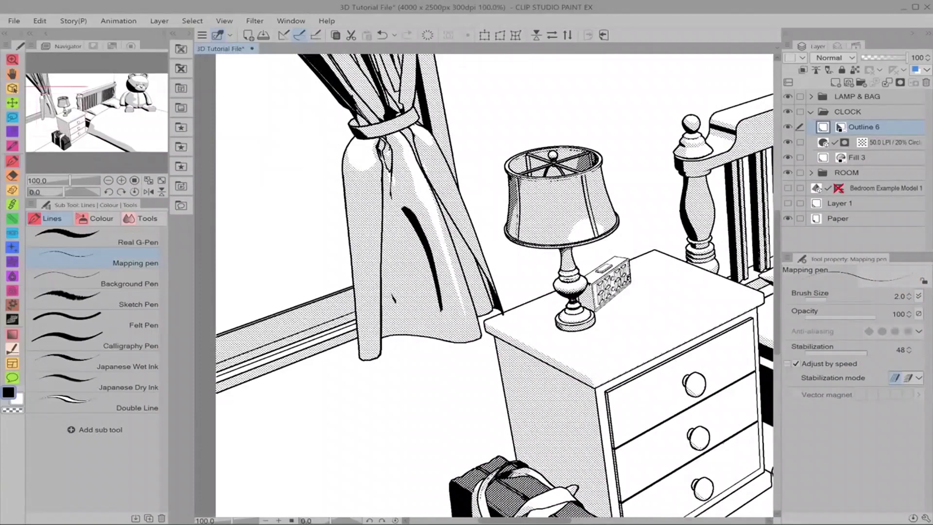
{"action": "scroll", "coordinate": [597, 309], "scroll_direction": "down", "scroll_amount": 2}
{"action": "scroll", "coordinate": [593, 315], "scroll_direction": "down", "scroll_amount": 2}
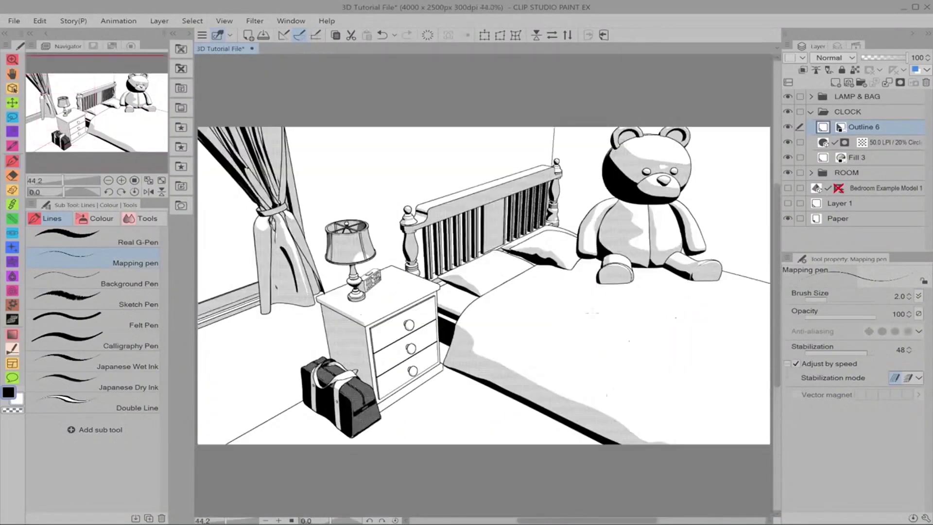